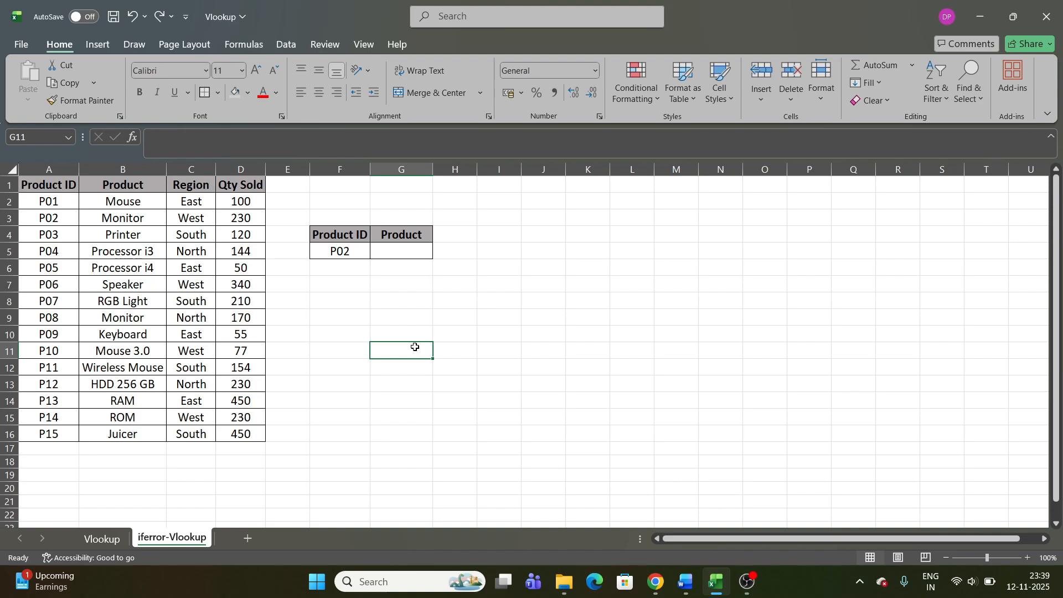
- Start an IF formula in cell G7 that tests whether F6 is greater than 0
{"action": "left_click", "coordinate": [443, 313]}
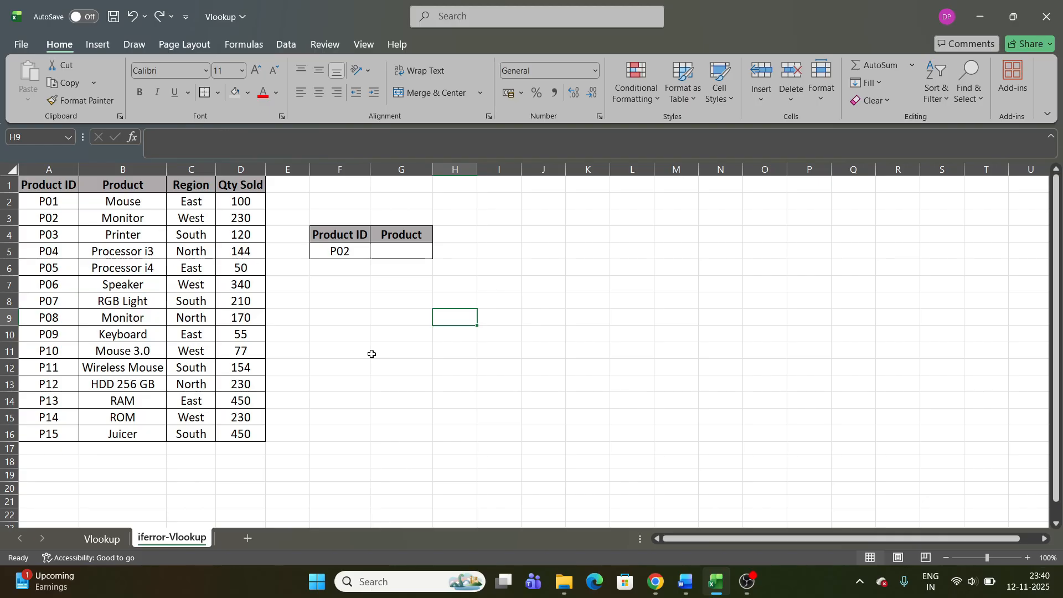
{"action": "left_click", "coordinate": [347, 253]}
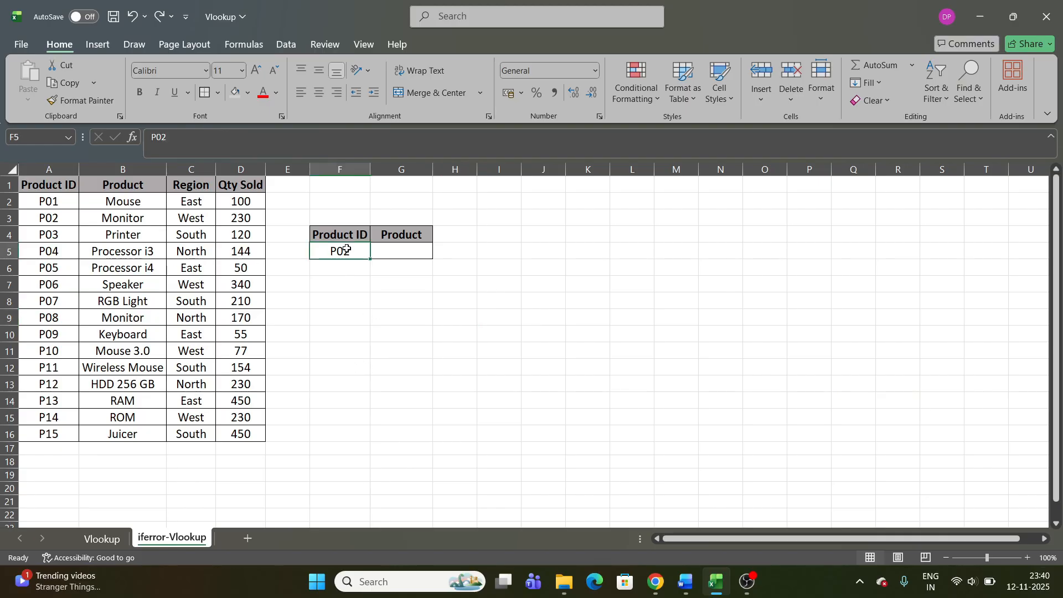
{"action": "left_click", "coordinate": [425, 289]}
{"action": "type", "text": "=if"}
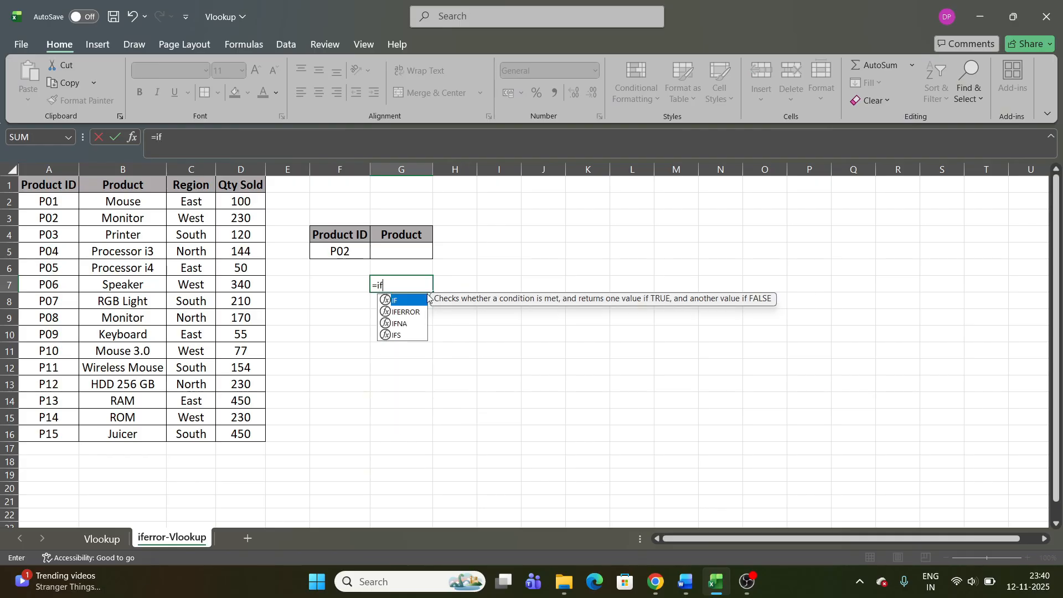
{"action": "key", "text": "Tab"}
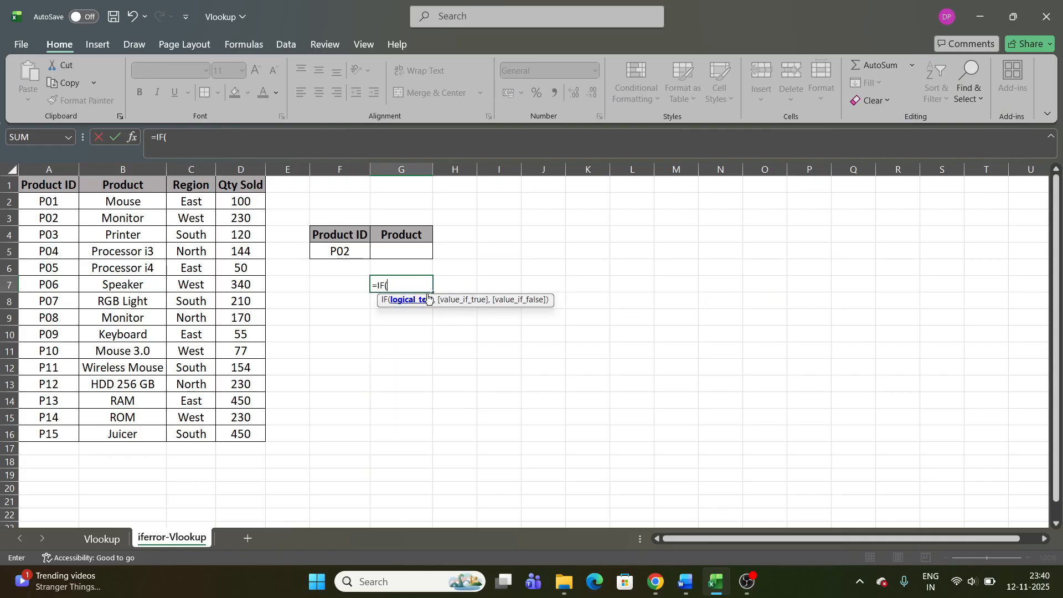
{"action": "left_click", "coordinate": [347, 250]}
{"action": "type", "text": ">0,"}
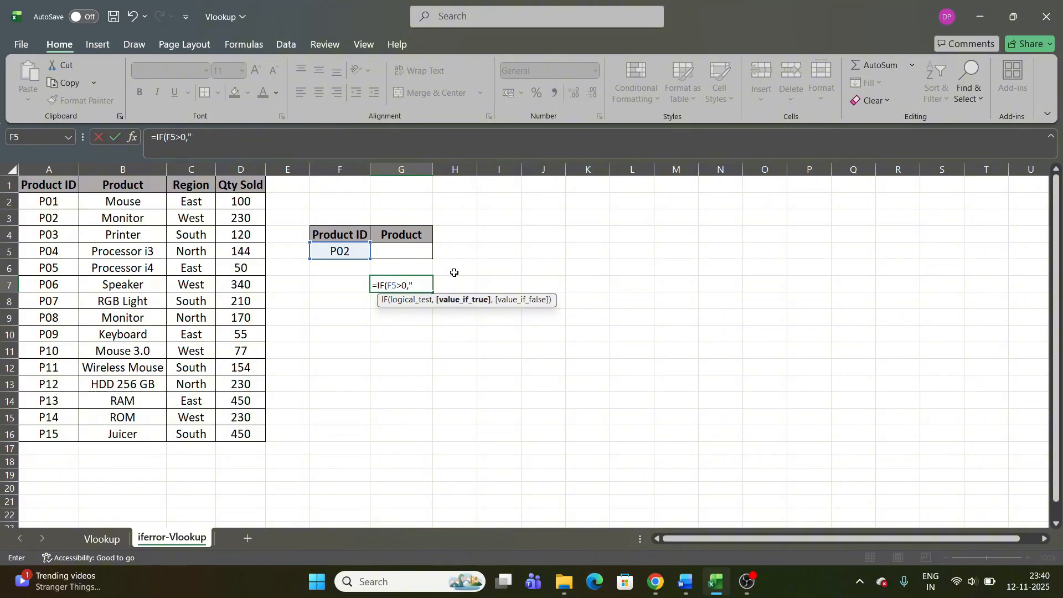
{"action": "type", "text": "\""}
{"action": "left_click", "coordinate": [401, 286]}
{"action": "key", "text": "BackSpace"}
{"action": "type", "text": "6"}
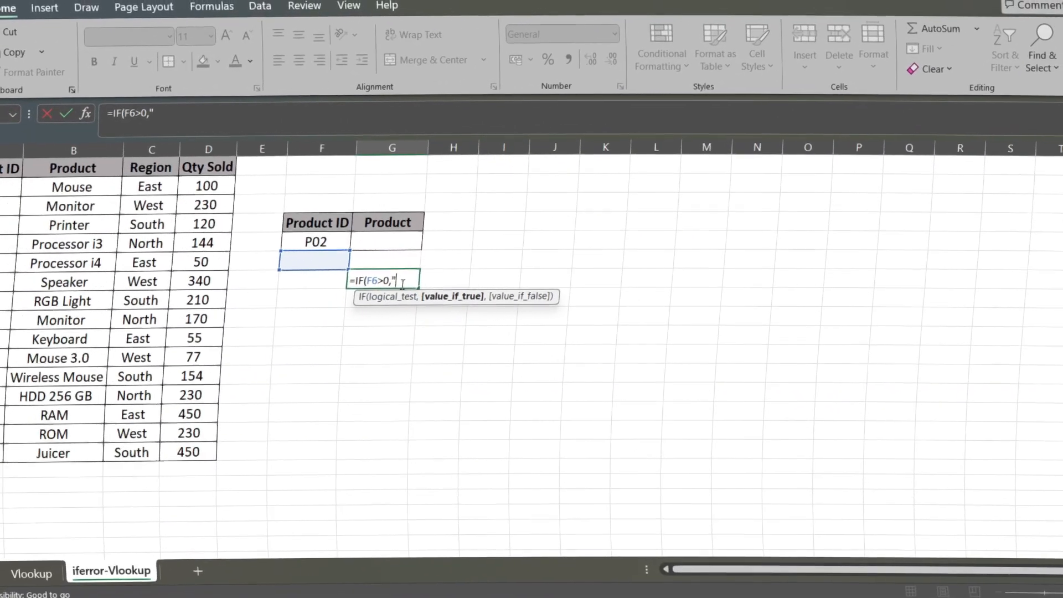
- Complete the IF formula in G7 with "true" as the value if true and "false" as the value if false
{"action": "key", "text": "BackSpace"}
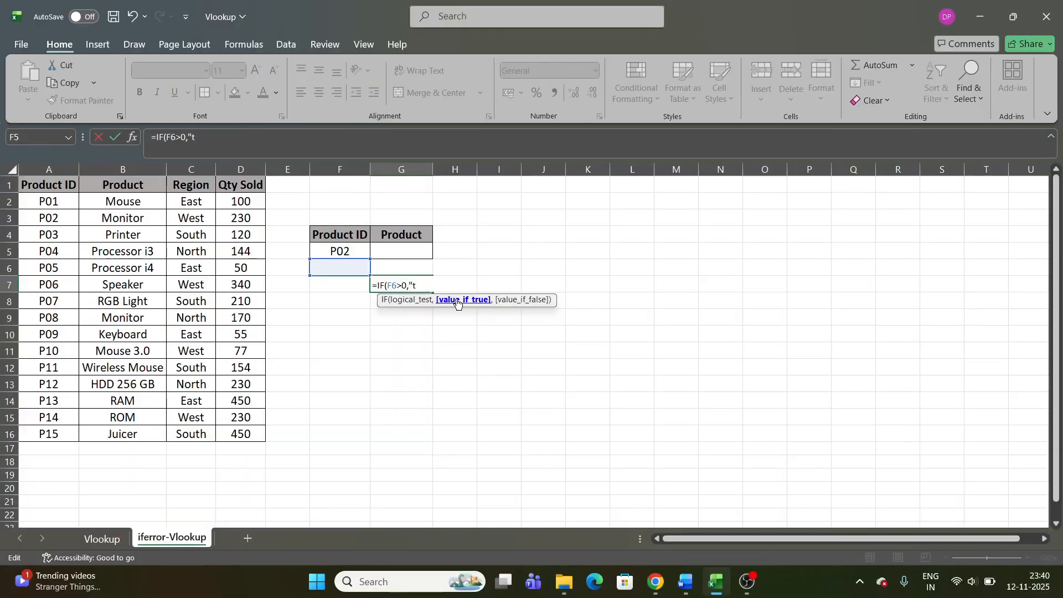
{"action": "type", "text": "rue\","}
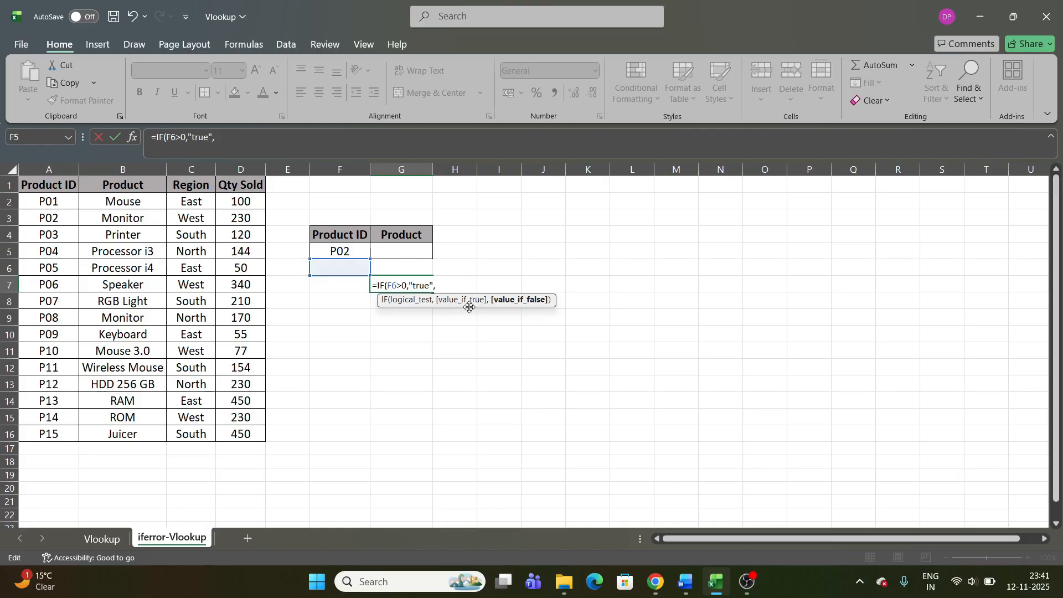
{"action": "key", "text": "BackSpace"}
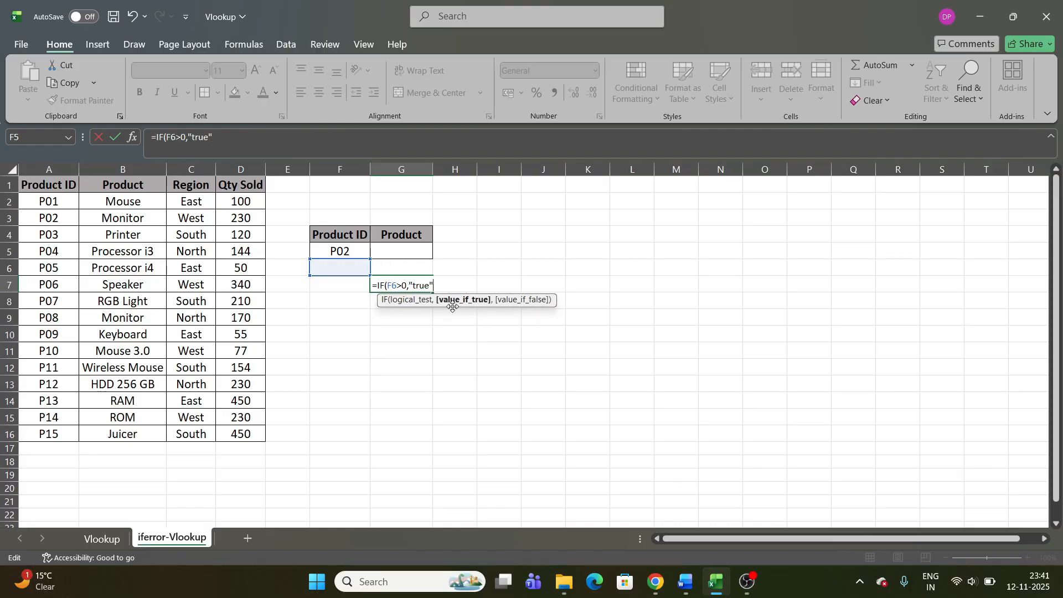
{"action": "type", "text": ","}
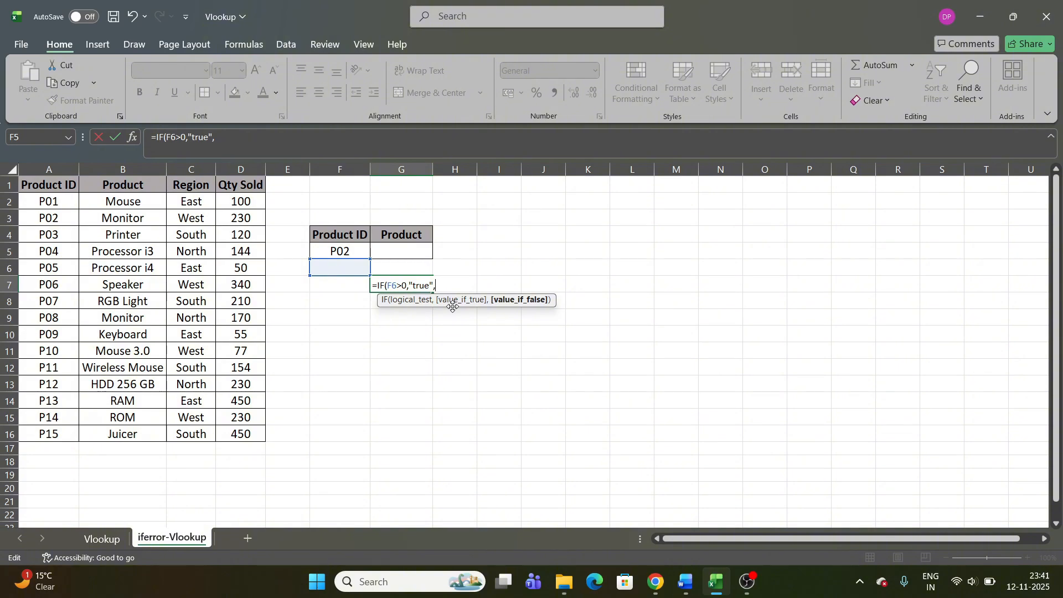
{"action": "type", "text": "\"fas"}
{"action": "key", "text": "BackSpace"}
{"action": "type", "text": "lse\""}
{"action": "key", "text": "Return"}
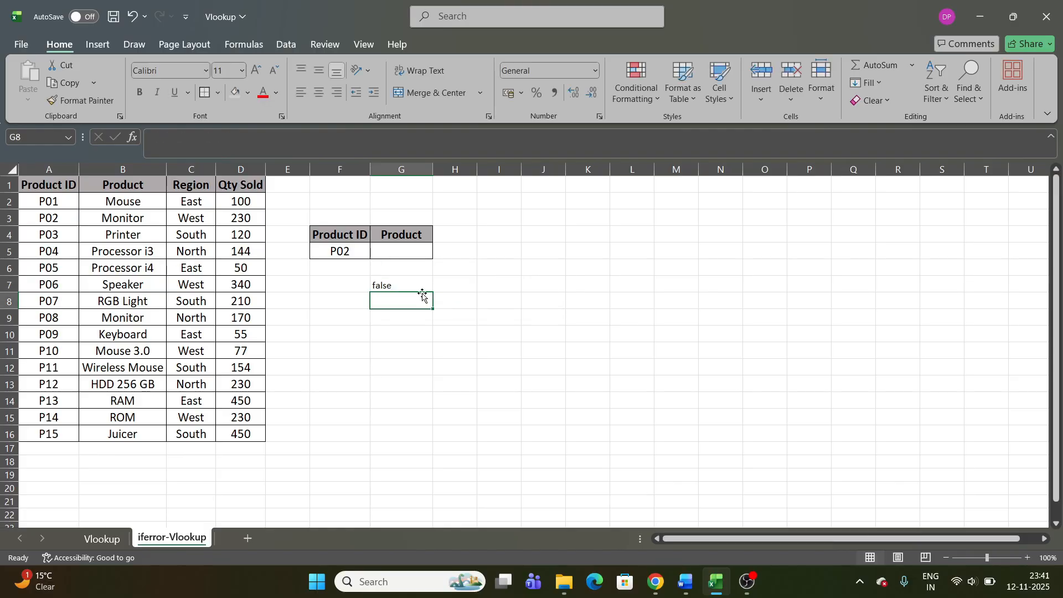
- Enter 1 in cell F6 to test the IF formula in G7
{"action": "left_click", "coordinate": [352, 275]}
{"action": "type", "text": "1"}
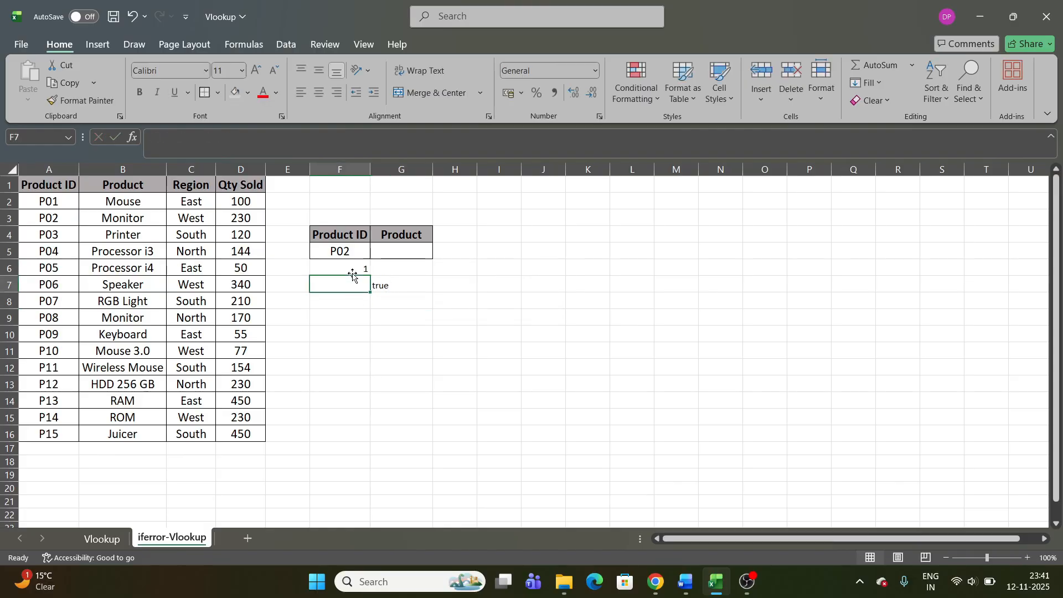
{"action": "left_click", "coordinate": [396, 287]}
- Clear the test value and the IF formula from range F6:G7
{"action": "left_click", "coordinate": [364, 273]}
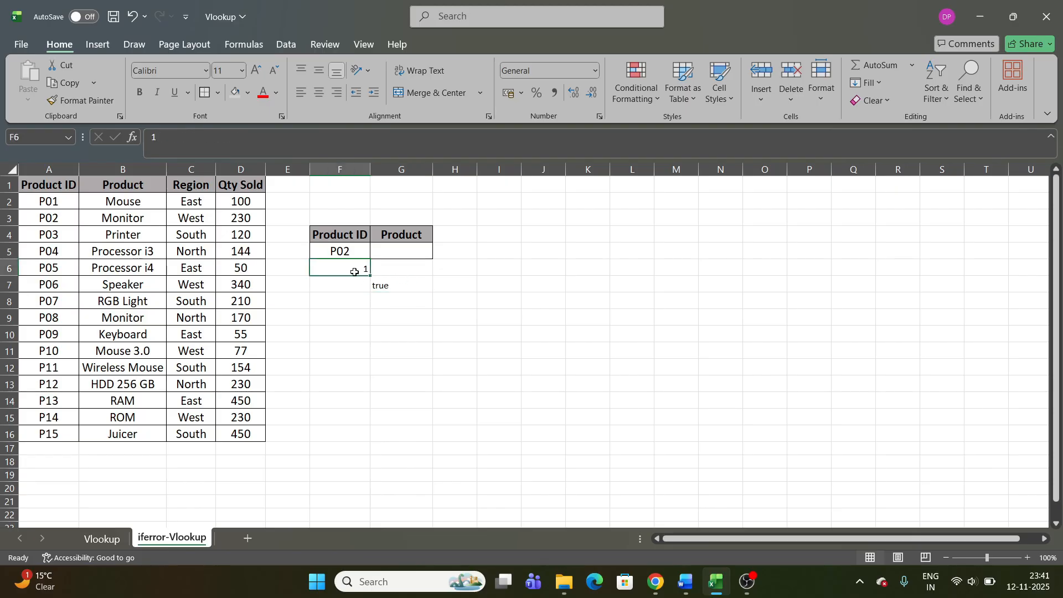
{"action": "left_click_drag", "start_coordinate": [351, 271], "coordinate": [387, 292]}
{"action": "key", "text": "Delete"}
- Label cell F10 "iserror" and set up =ISERROR(G10) in H10 to check the faulty formula =A1+j in G10
{"action": "left_click", "coordinate": [365, 335]}
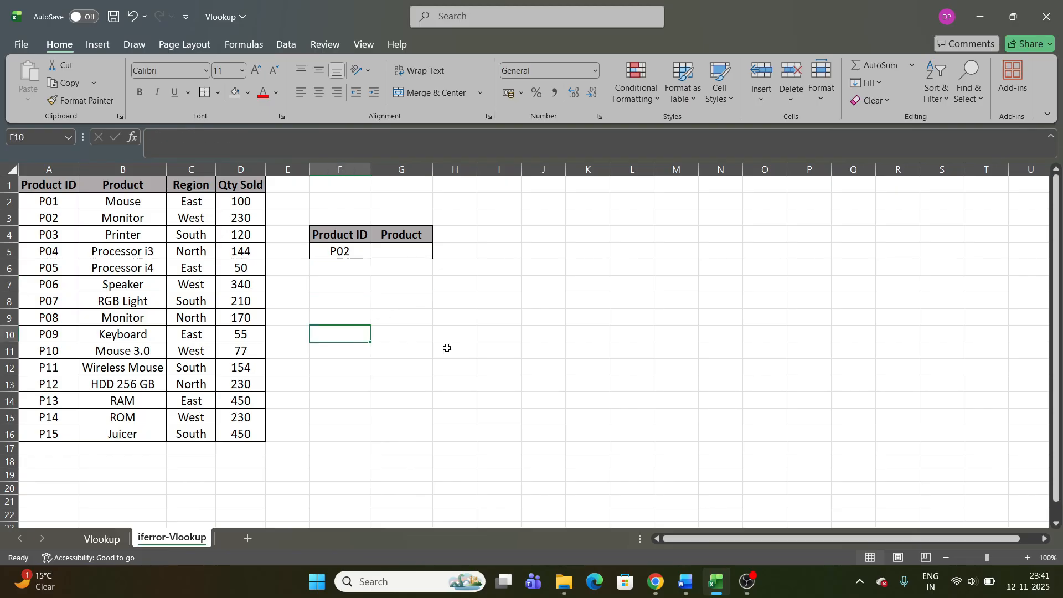
{"action": "type", "text": "=iferror"}
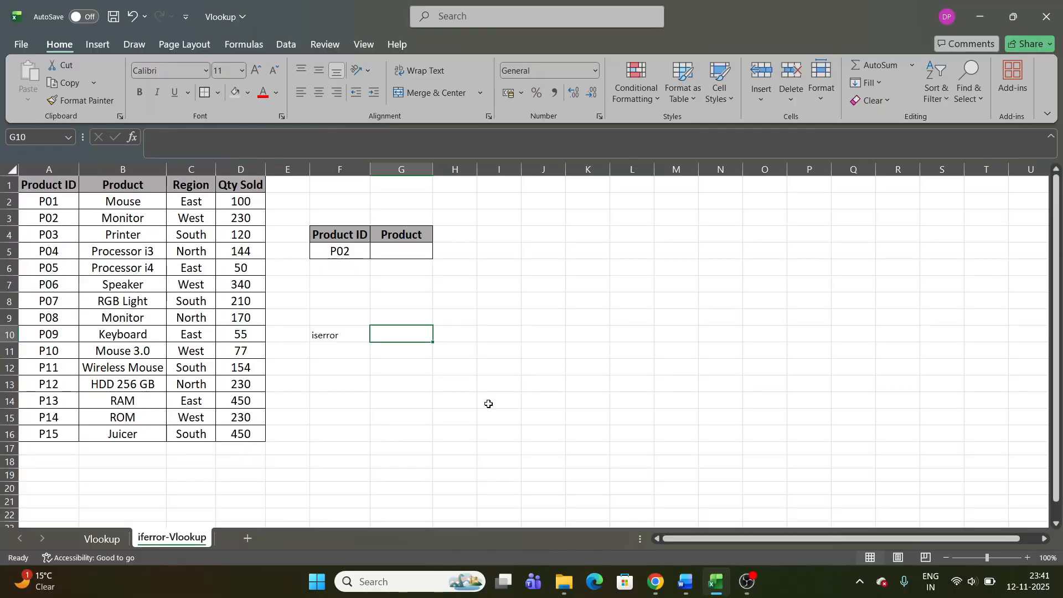
{"action": "left_click", "coordinate": [406, 332]}
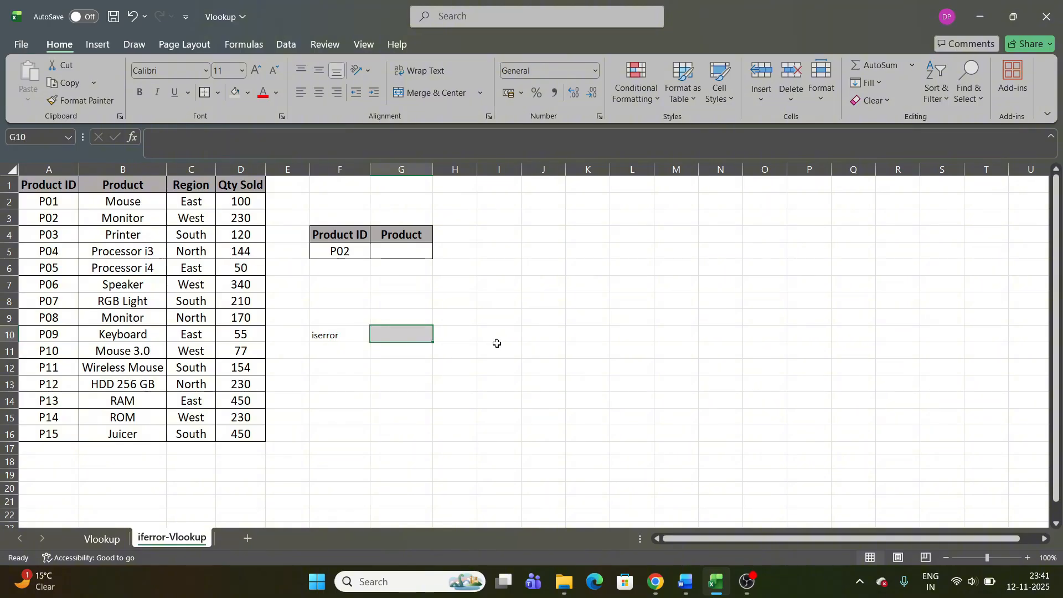
{"action": "type", "text": "=ise"}
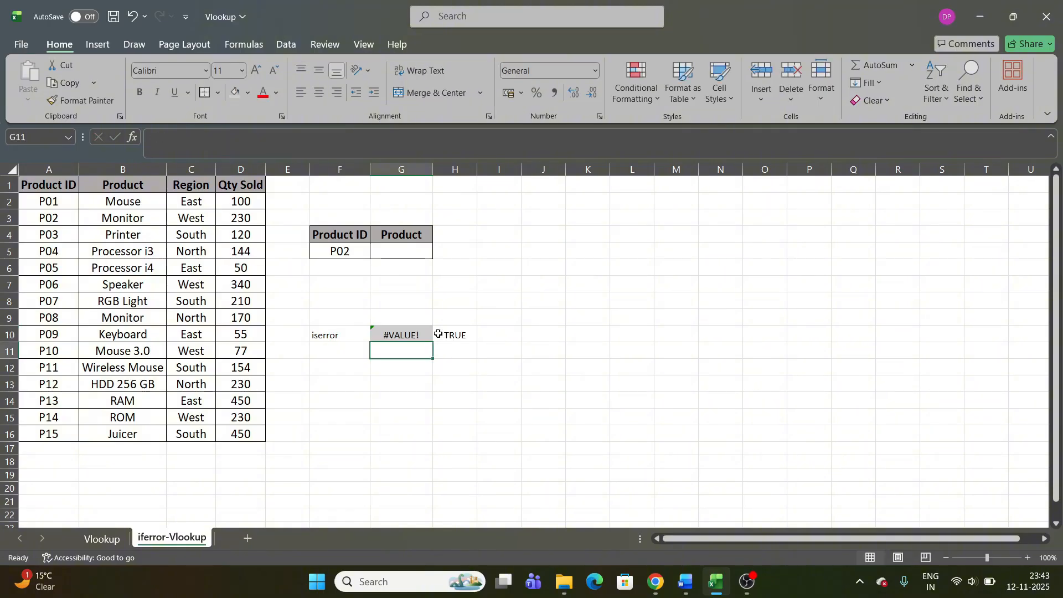
{"action": "key", "text": "Up"}
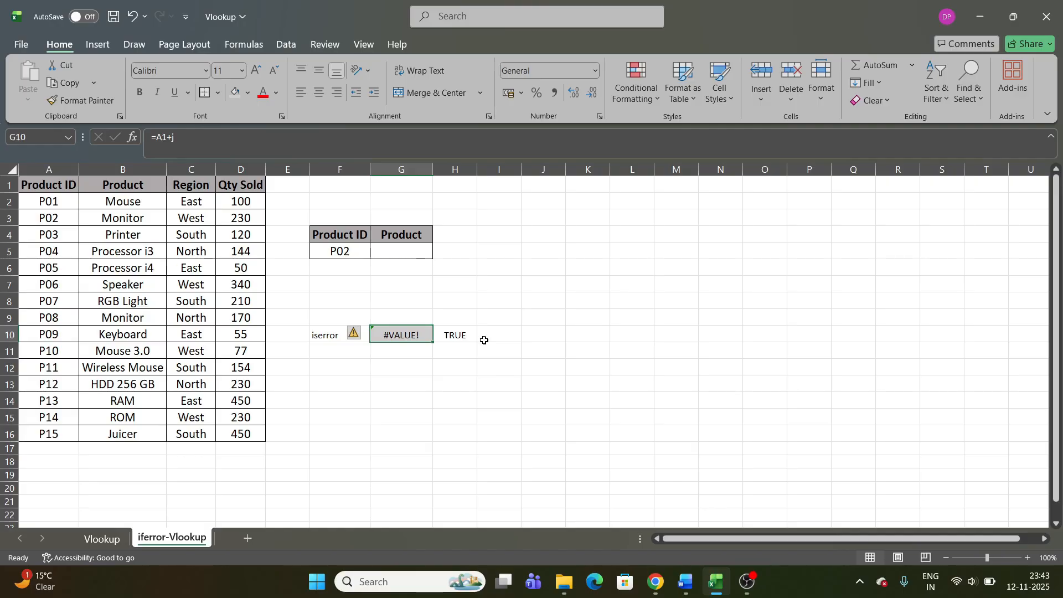
{"action": "left_click", "coordinate": [468, 338]}
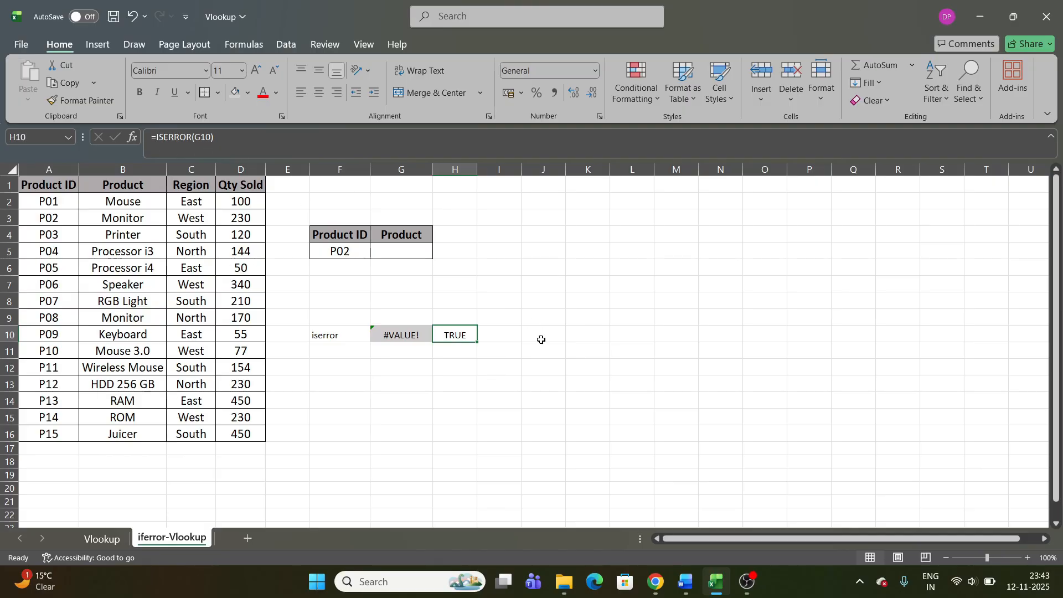
{"action": "left_click", "coordinate": [406, 331]}
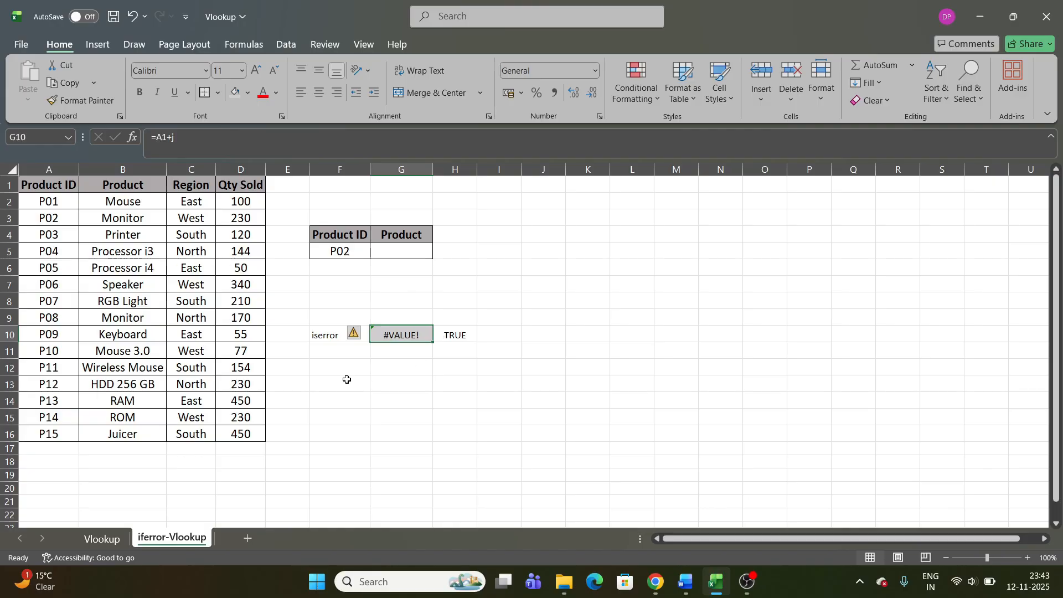
- List the function names if, iserror and iferror in cells F14 to F16
{"action": "left_click", "coordinate": [338, 401]}
{"action": "type", "text": "if"}
{"action": "key", "text": "Return"}
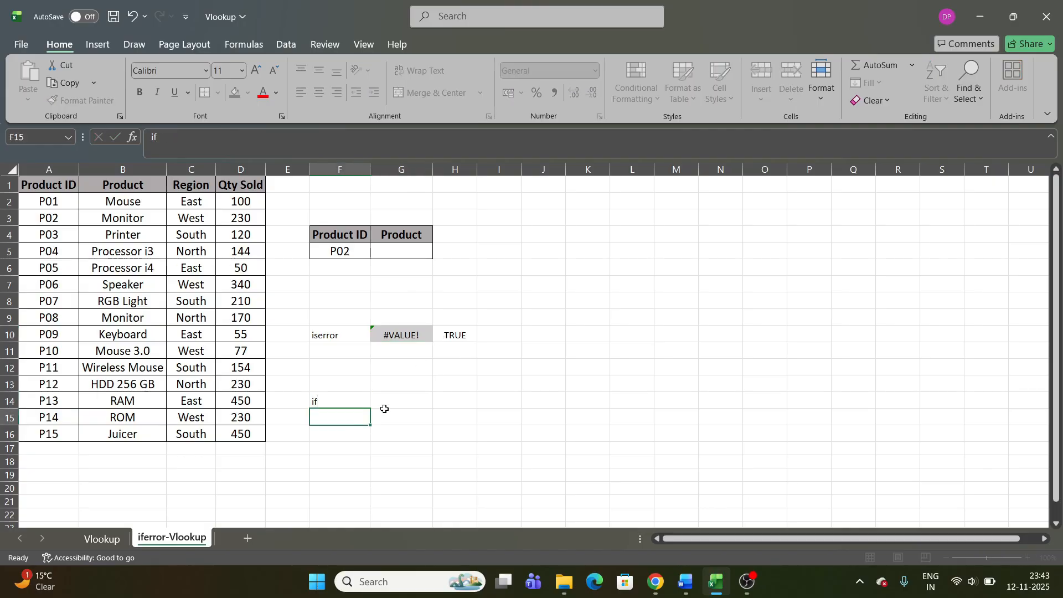
{"action": "type", "text": "iserror"}
{"action": "key", "text": "Return"}
{"action": "type", "text": "iferror"}
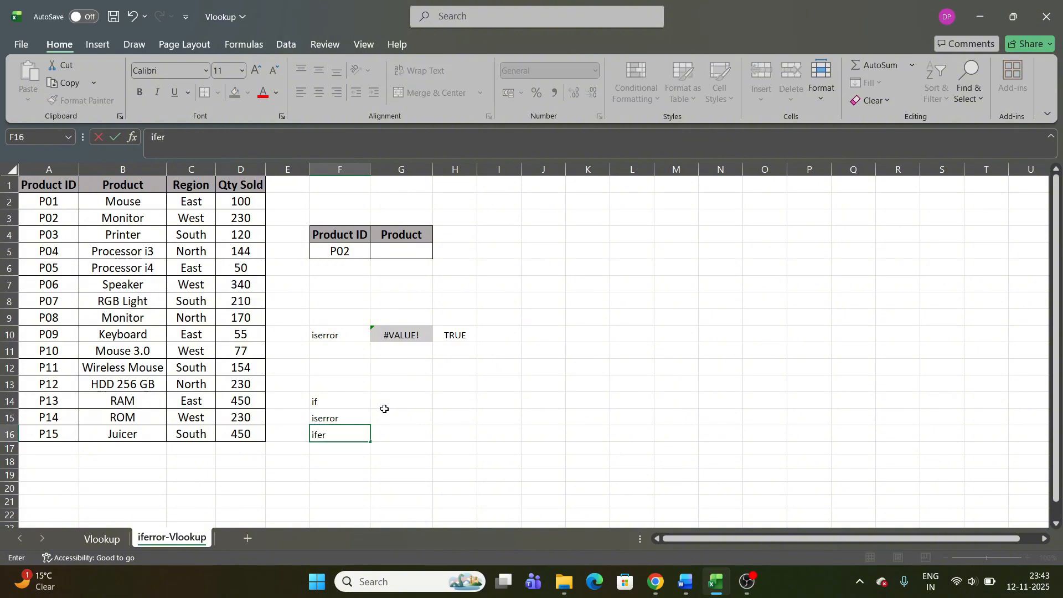
{"action": "key", "text": "Return"}
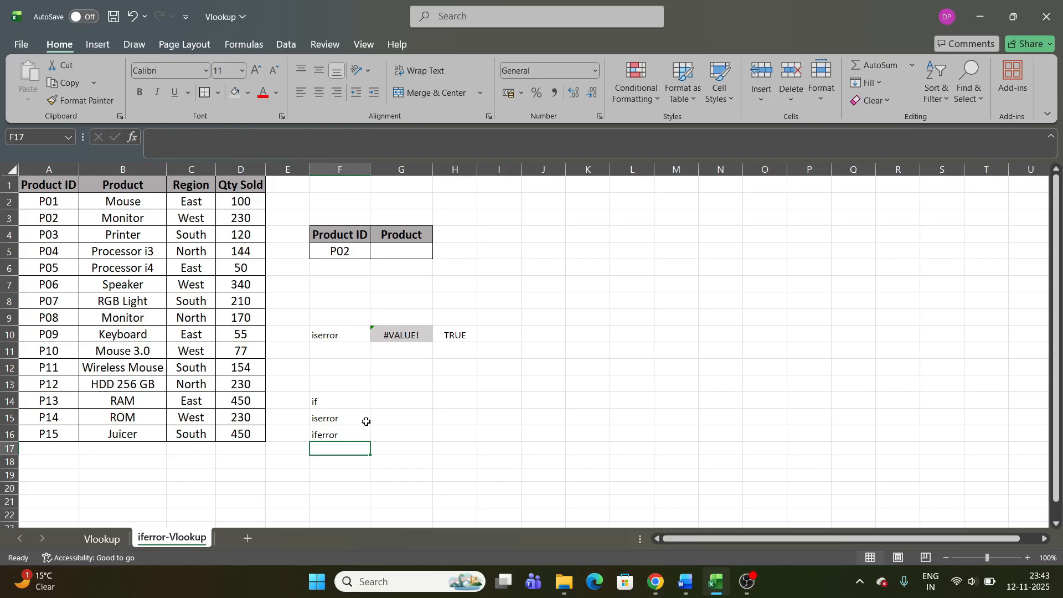
{"action": "left_click", "coordinate": [350, 433]}
{"action": "left_click", "coordinate": [343, 401]}
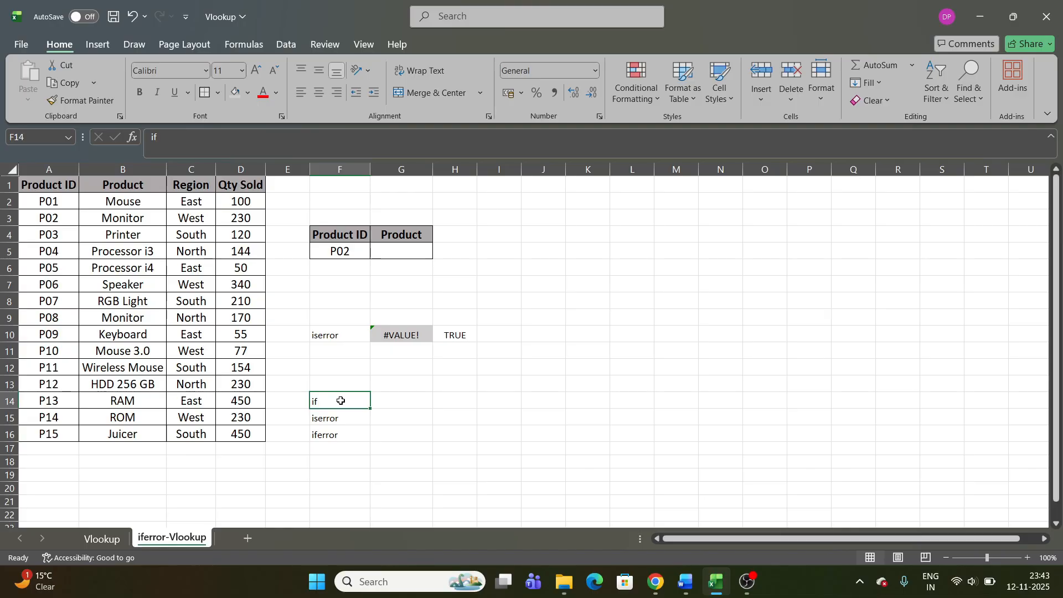
{"action": "left_click", "coordinate": [327, 436]}
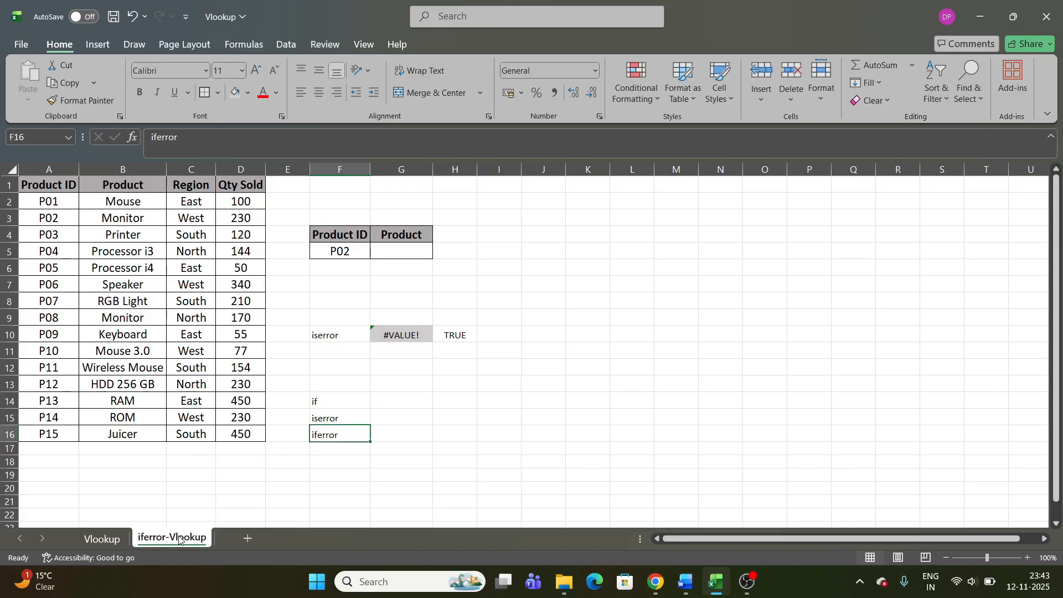
{"action": "left_click", "coordinate": [357, 503]}
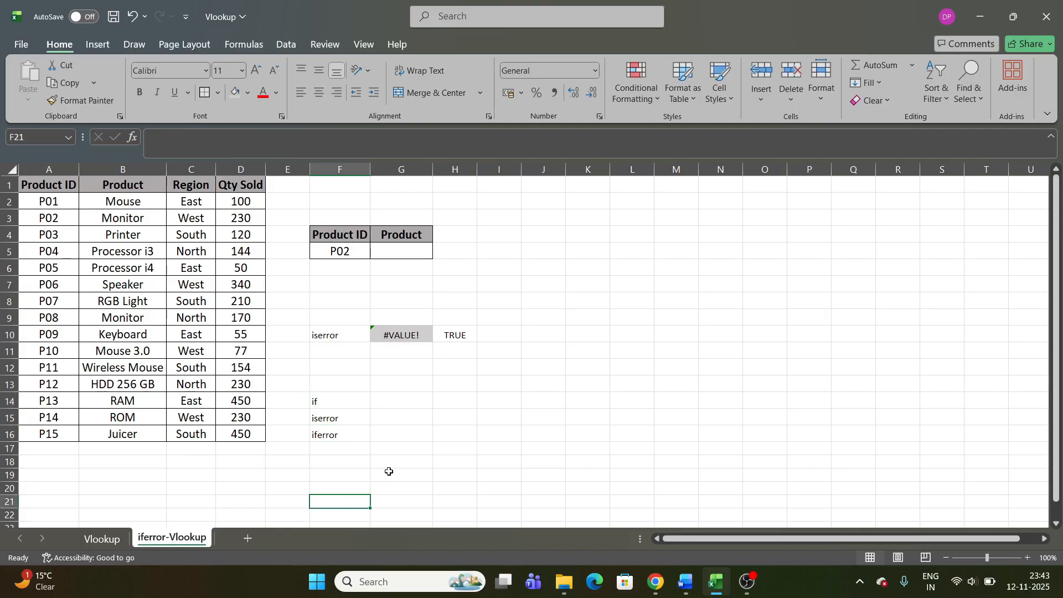
{"action": "left_click", "coordinate": [456, 331]}
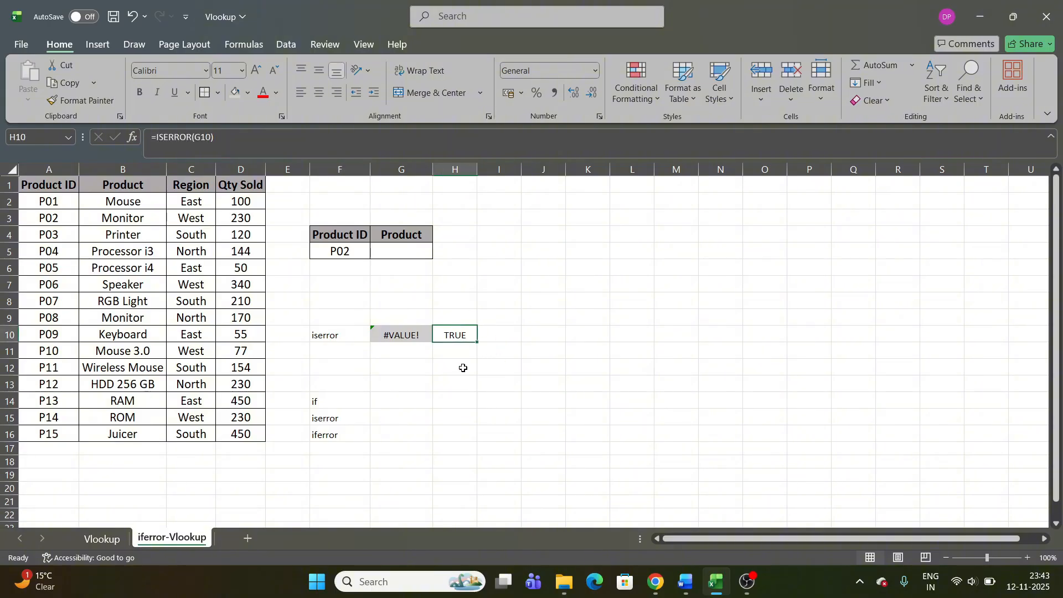
- Enter the formula =IFERROR(G10,"Yes") in cell H12
{"action": "left_click", "coordinate": [452, 363]}
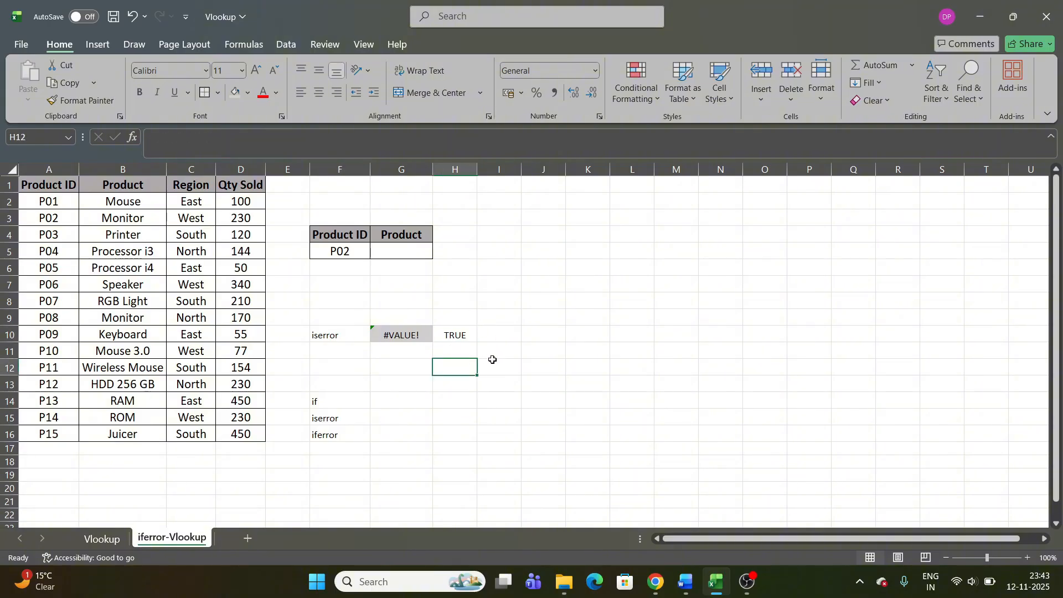
{"action": "type", "text": "=ifer"}
{"action": "key", "text": "Tab"}
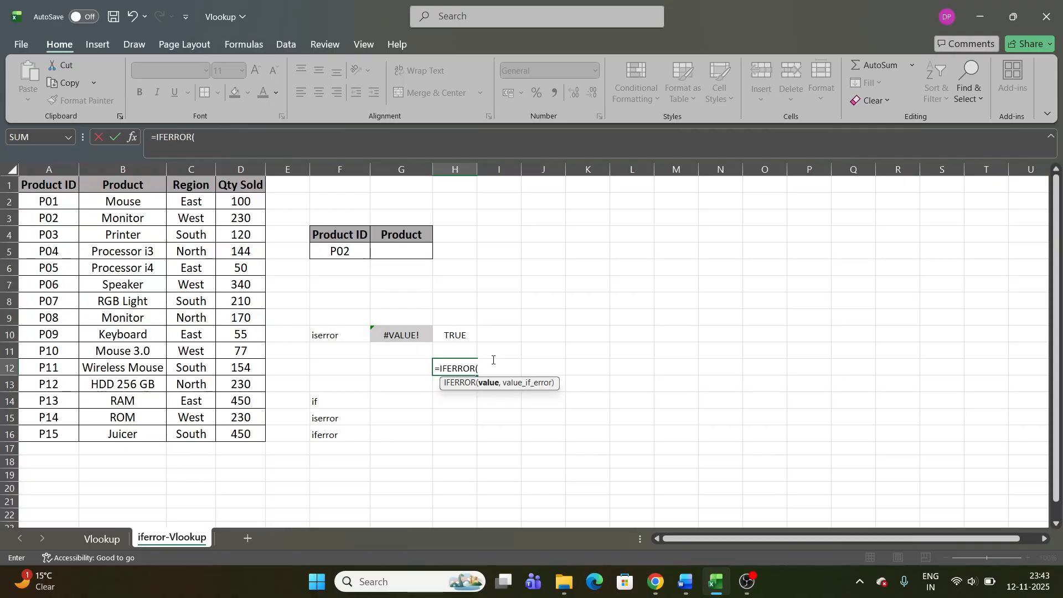
{"action": "left_click", "coordinate": [415, 333]}
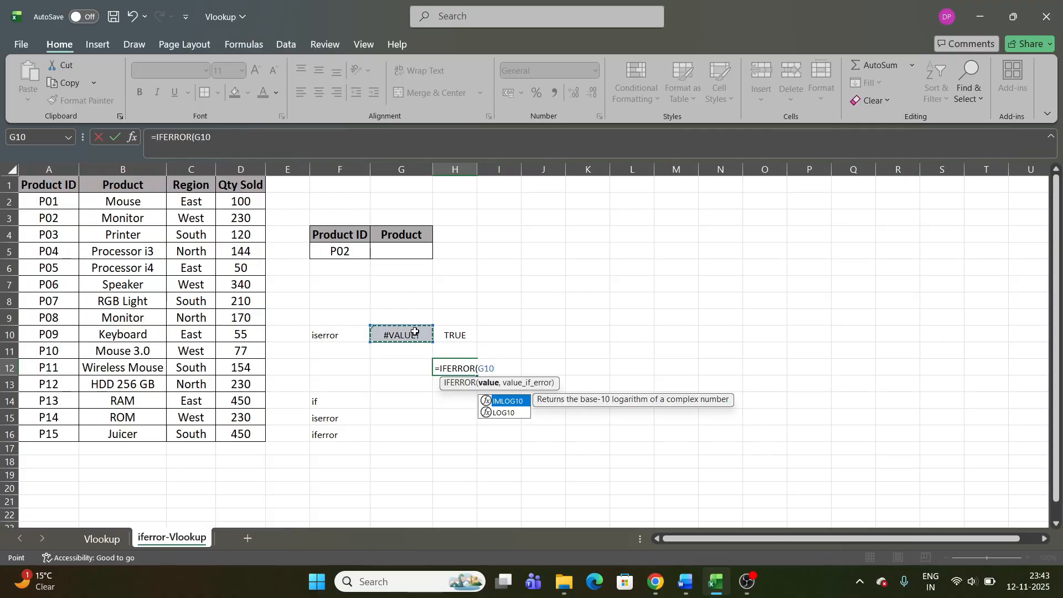
{"action": "type", "text": ","}
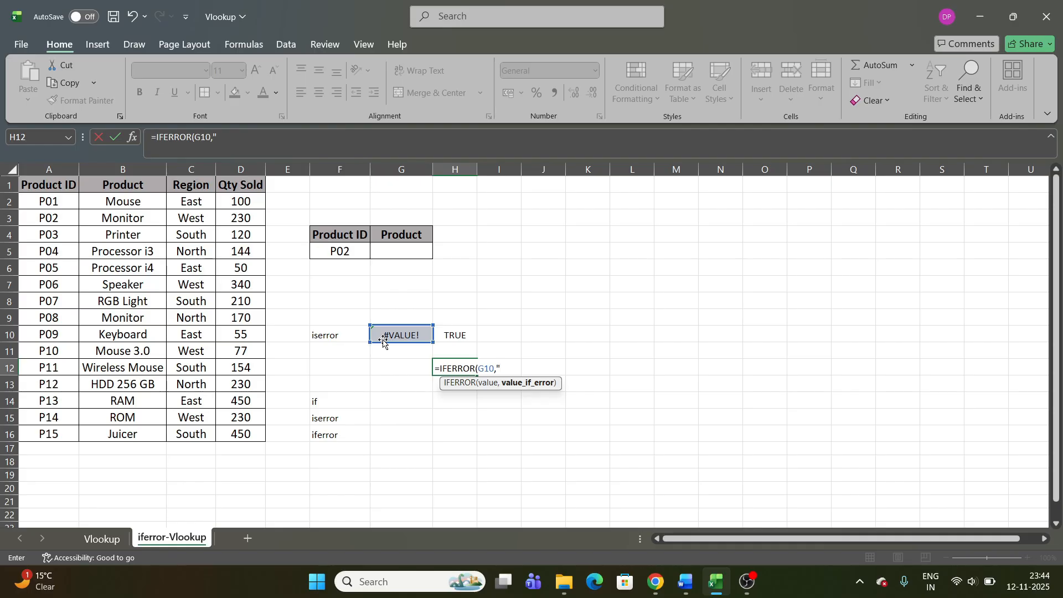
{"action": "type", "text": "Yes\""}
{"action": "key", "text": "ctrl+Return"}
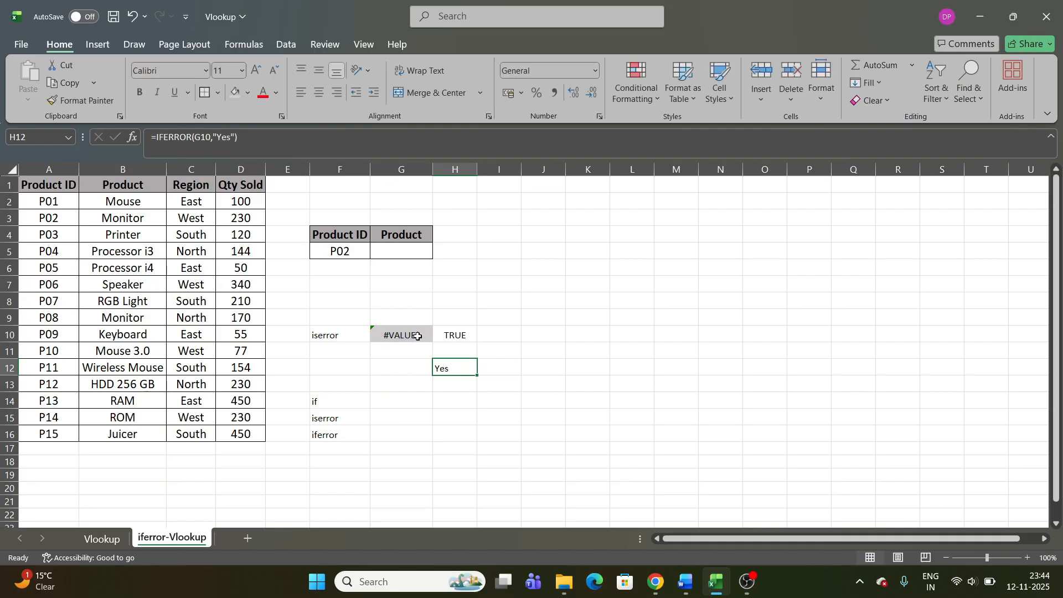
- Clear the faulty formula from G10 and check the IFERROR formula in H12
{"action": "left_click", "coordinate": [417, 335]}
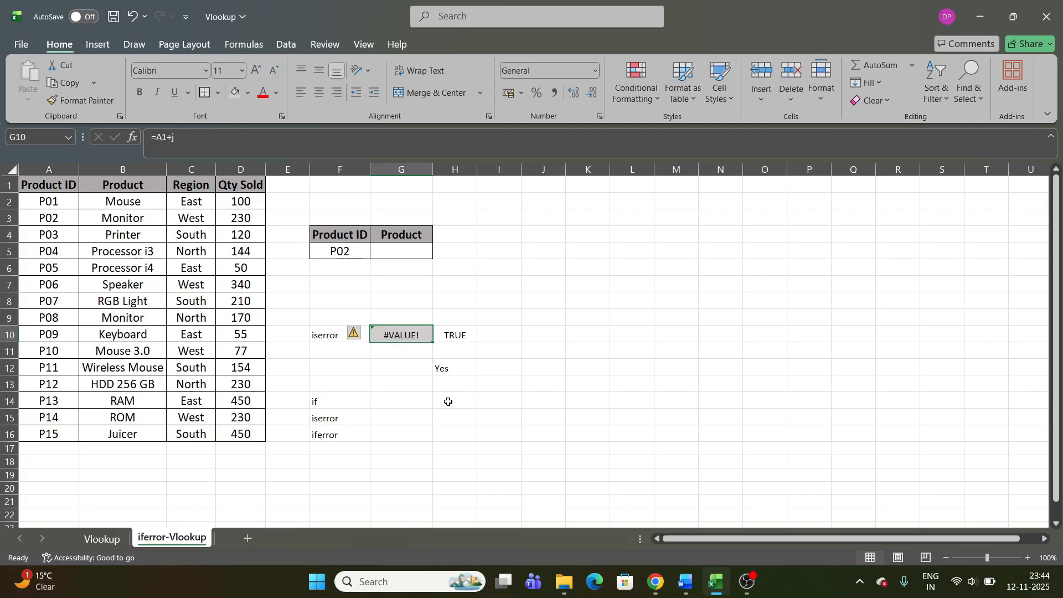
{"action": "key", "text": "Delete"}
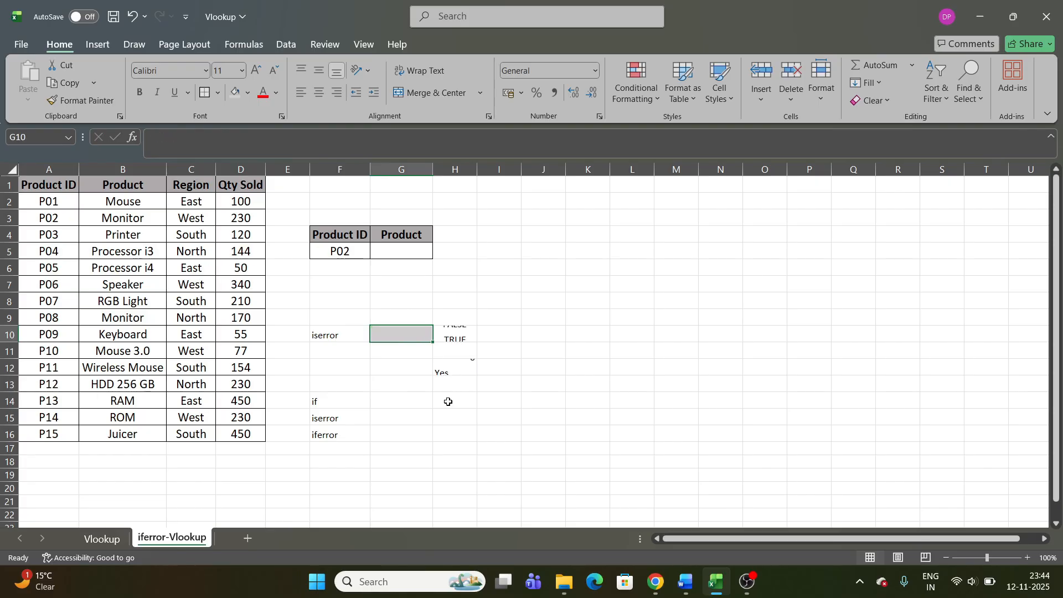
{"action": "left_click", "coordinate": [460, 369]}
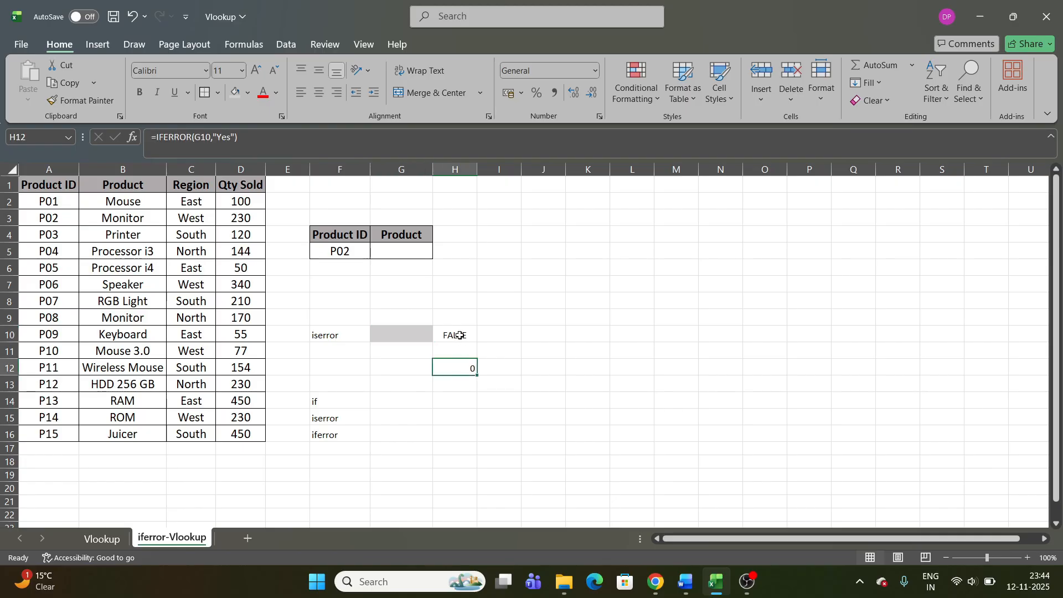
- Enter the sum 12+15 in cell G10 and check the IFERROR formula in H12
{"action": "left_click", "coordinate": [461, 335]}
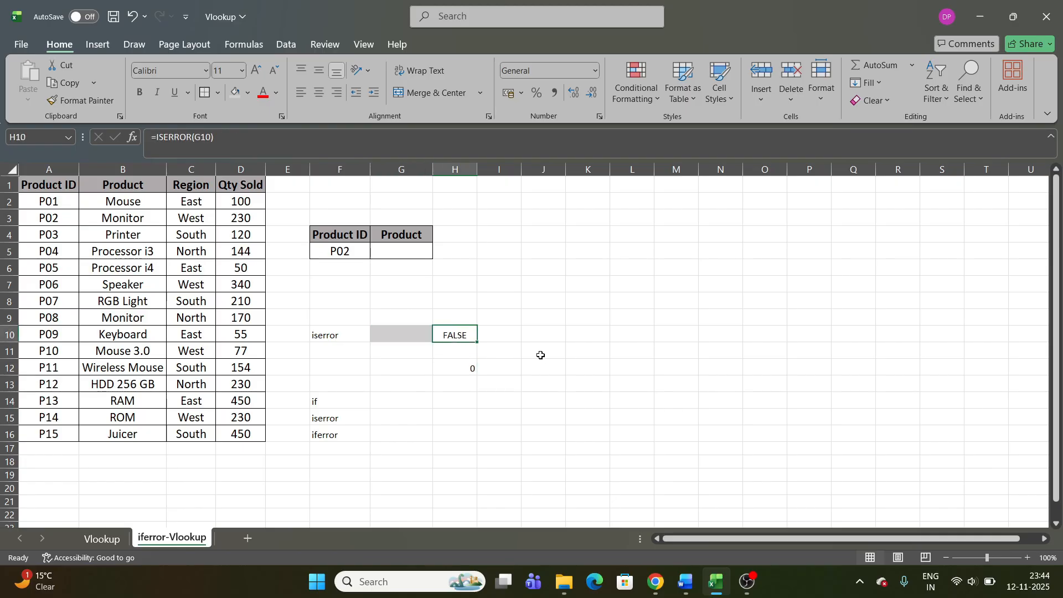
{"action": "left_click", "coordinate": [411, 337]}
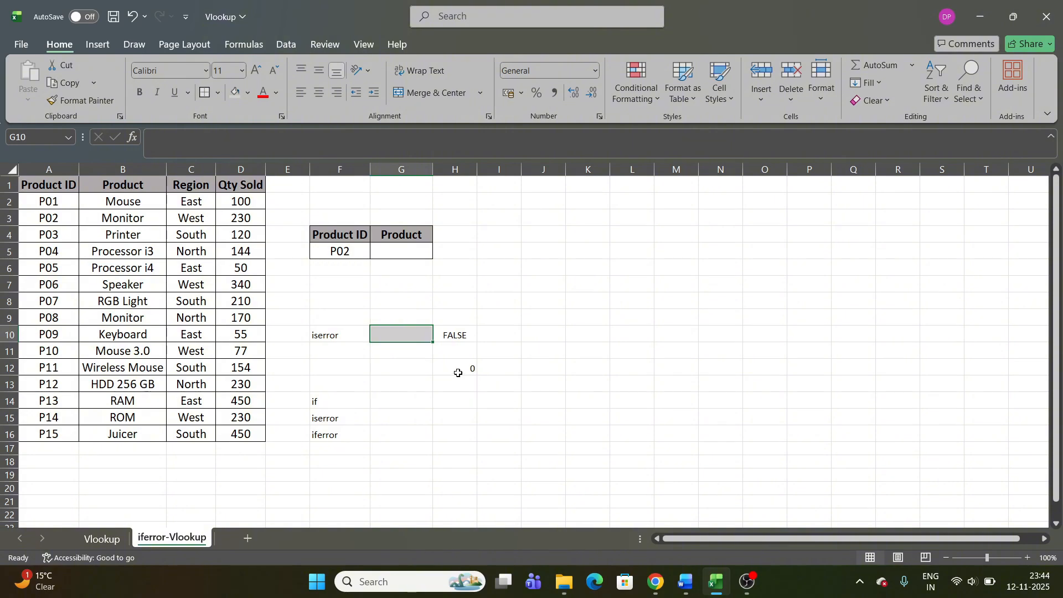
{"action": "type", "text": "12"}
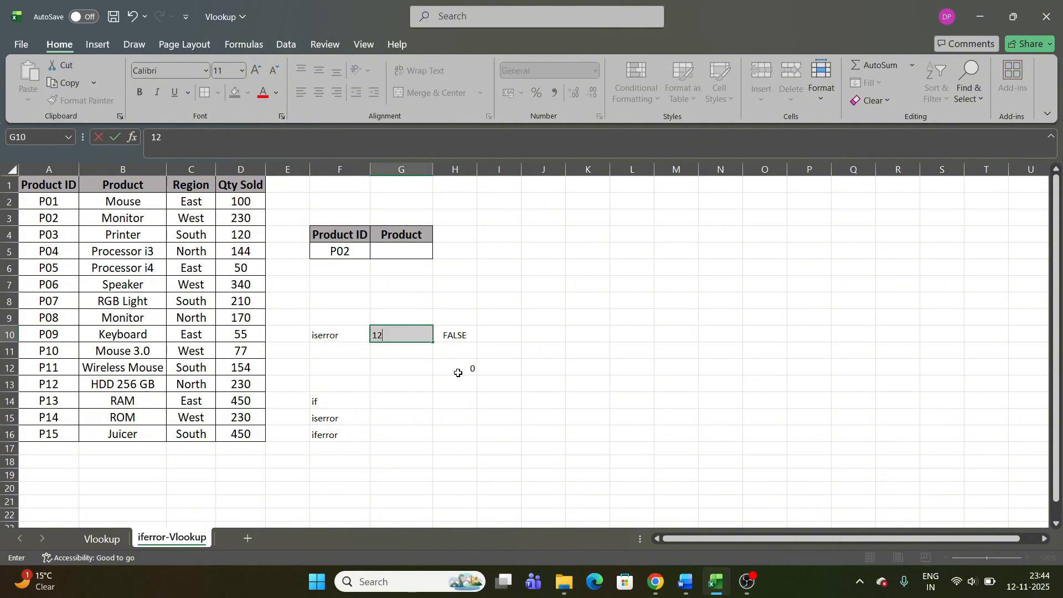
{"action": "type", "text": "+15"}
{"action": "key", "text": "Return"}
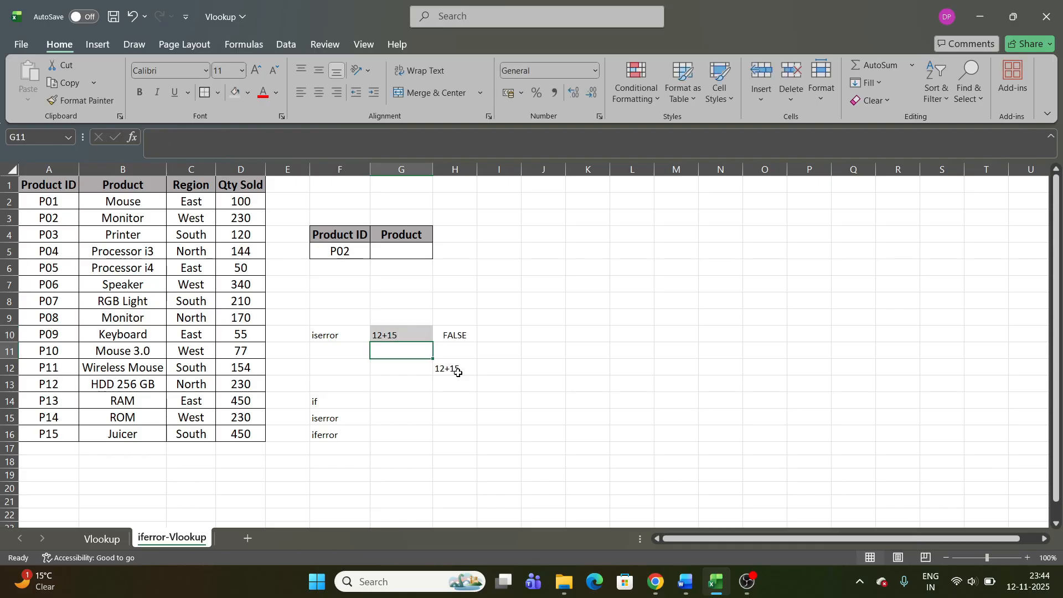
{"action": "left_click", "coordinate": [456, 368]}
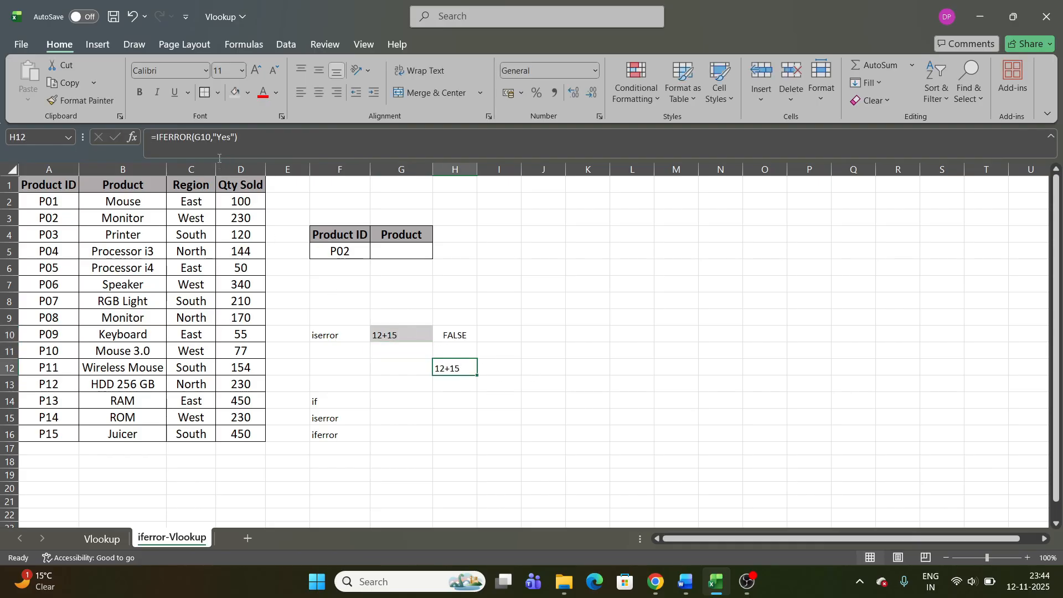
{"action": "left_click", "coordinate": [394, 335]}
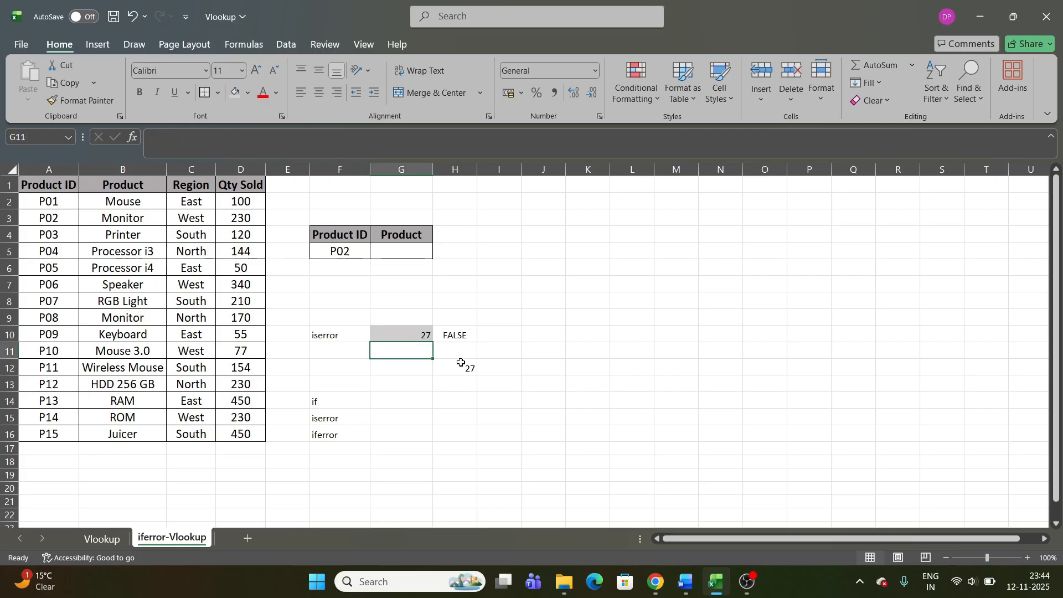
{"action": "left_click", "coordinate": [461, 364]}
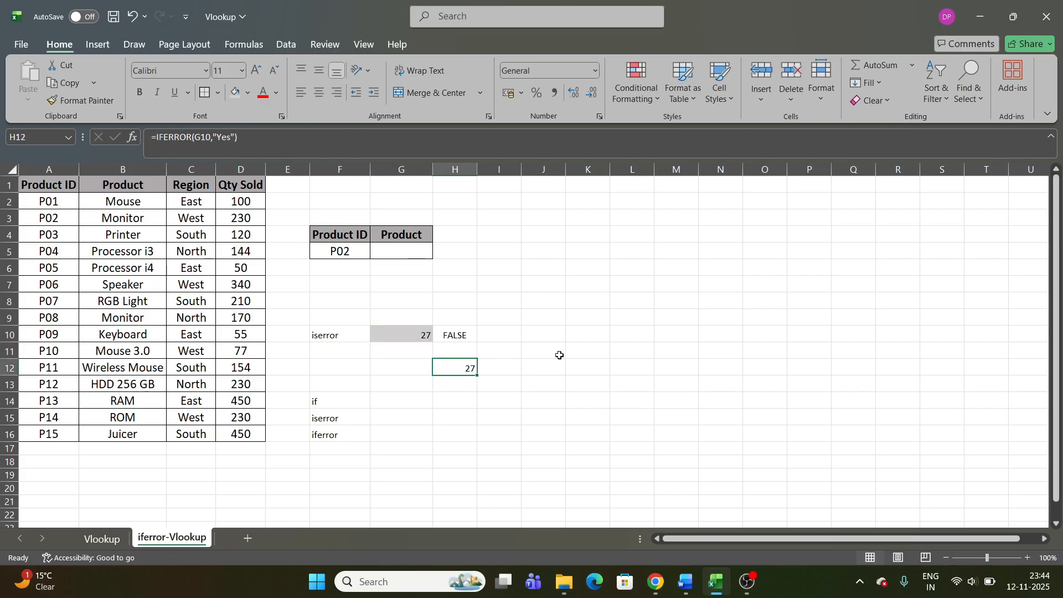
- Delete the practice labels, values and formulas from columns F to H below the Product ID lookup table
{"action": "left_click_drag", "start_coordinate": [335, 317], "coordinate": [464, 458]}
{"action": "key", "text": "Delete"}
{"action": "left_click", "coordinate": [492, 299]}
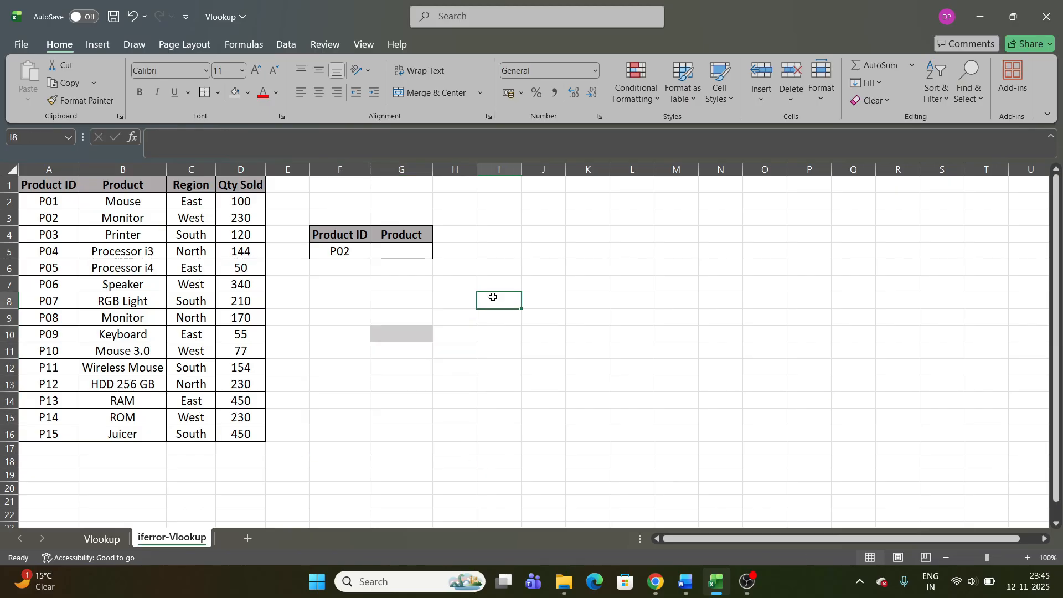
- Enter the formula =VLOOKUP(F5,A1:B16,2,0) in cell G5 to look up the product by its ID
{"action": "left_click", "coordinate": [411, 252]}
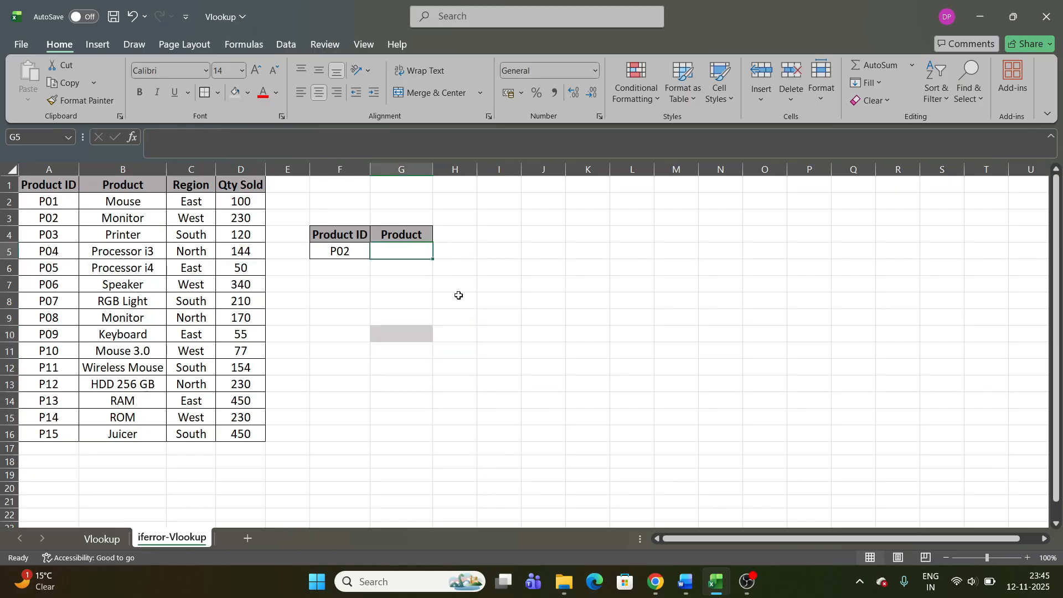
{"action": "type", "text": "=vl"}
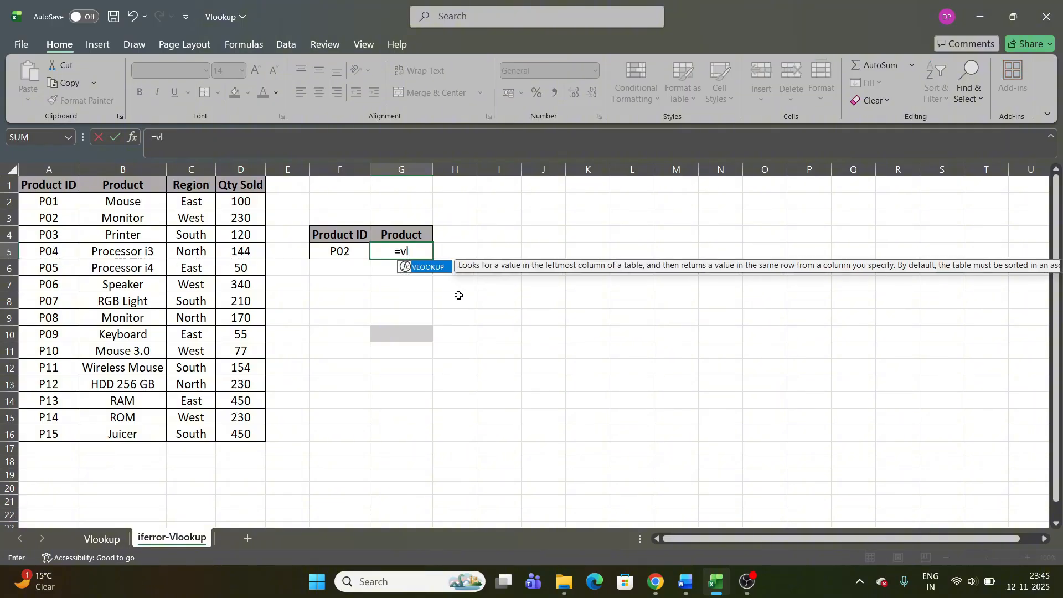
{"action": "type", "text": "o"}
{"action": "key", "text": "Tab"}
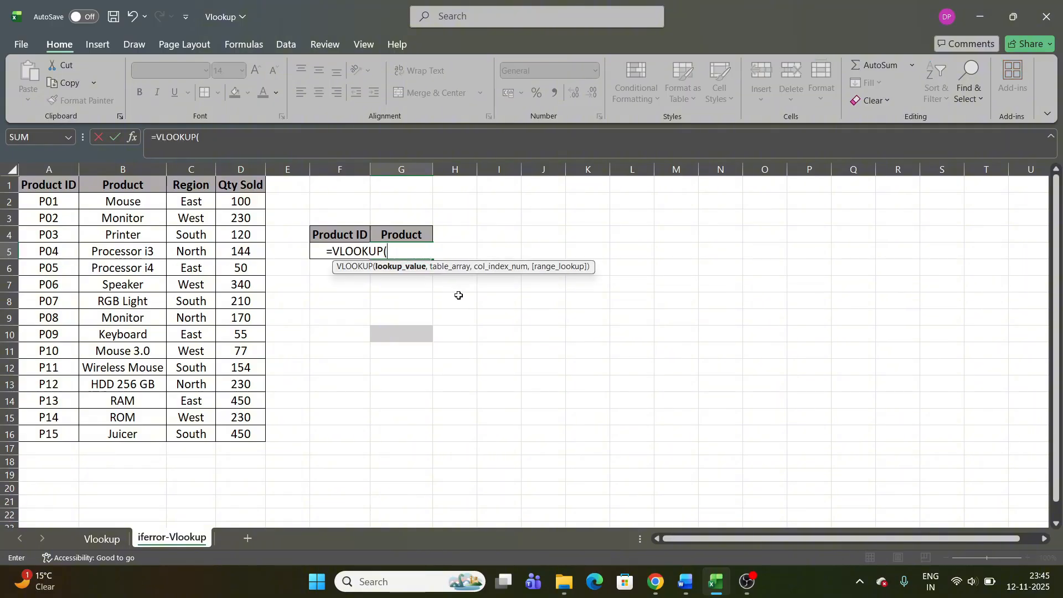
{"action": "key", "text": "Left"}
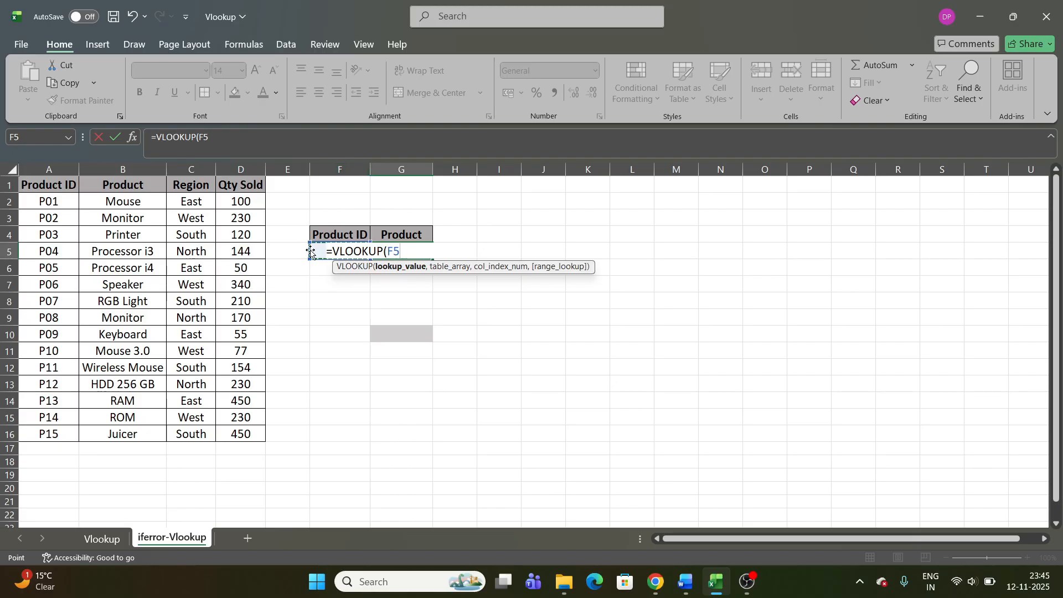
{"action": "type", "text": ","}
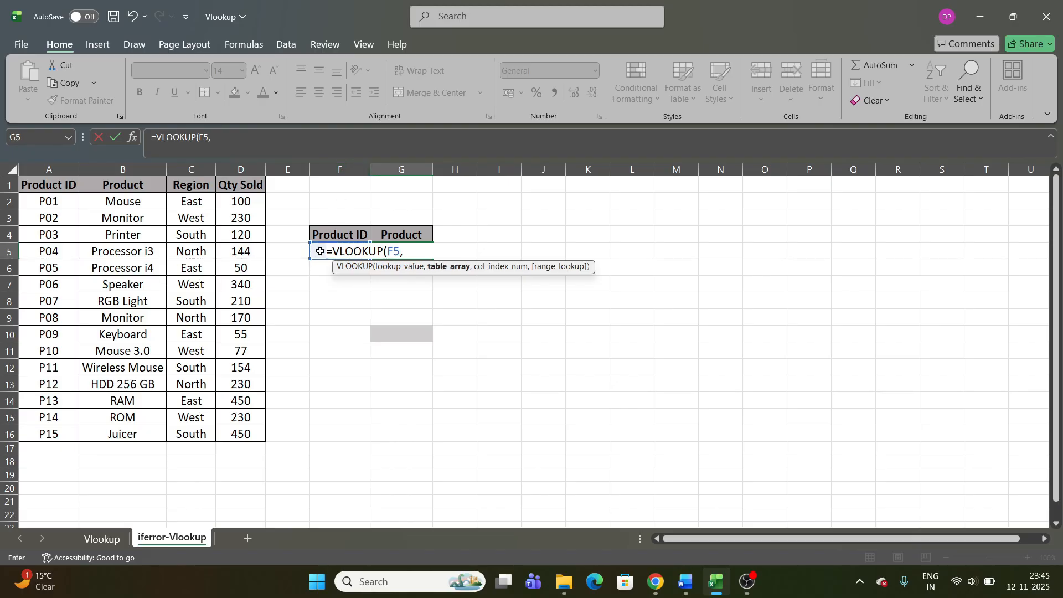
{"action": "left_click_drag", "start_coordinate": [53, 187], "coordinate": [138, 431]}
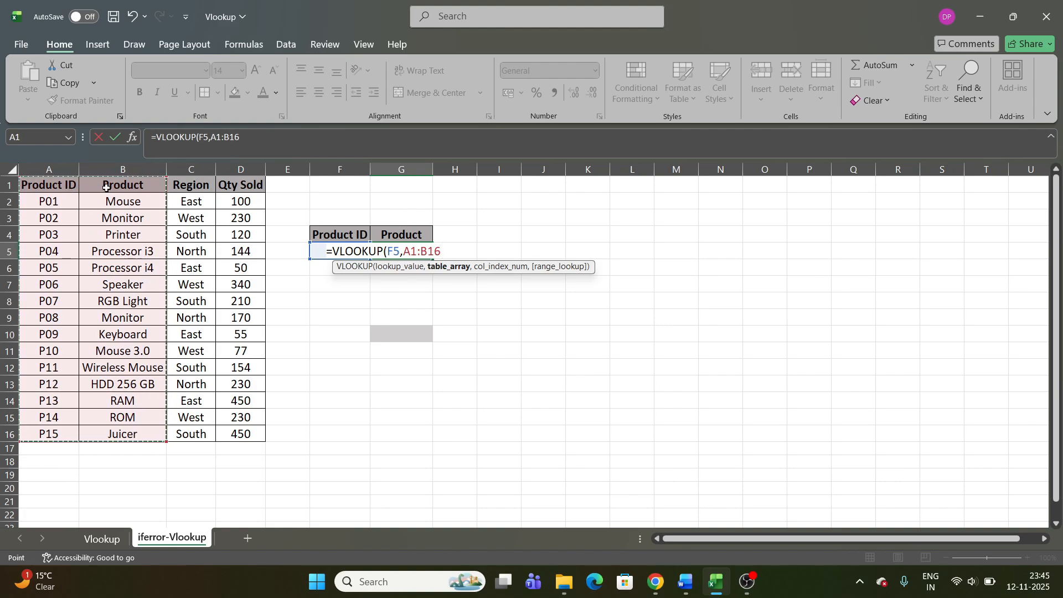
{"action": "type", "text": ",2"}
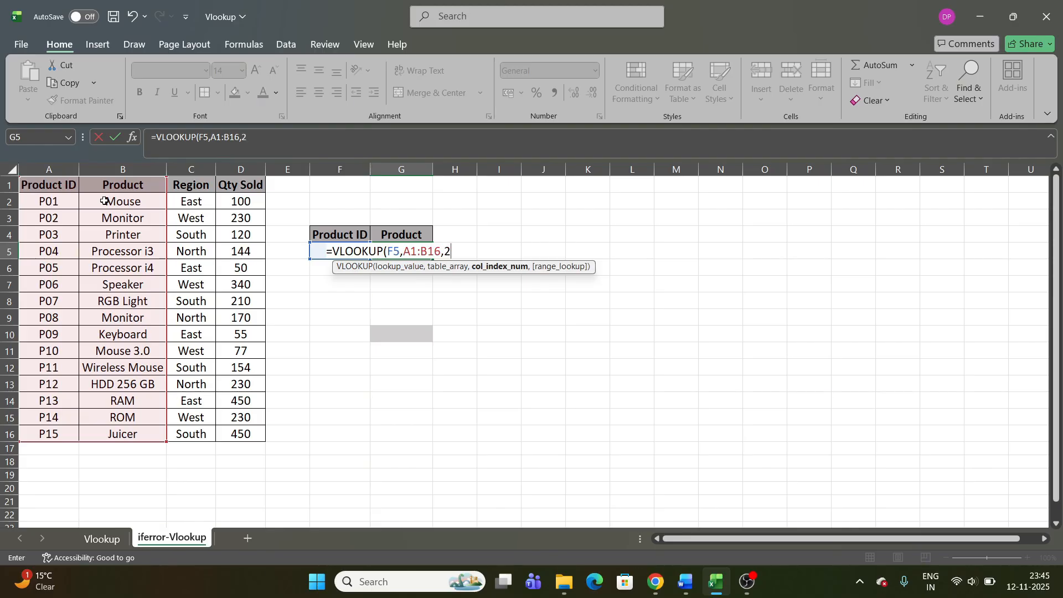
{"action": "type", "text": ",0"}
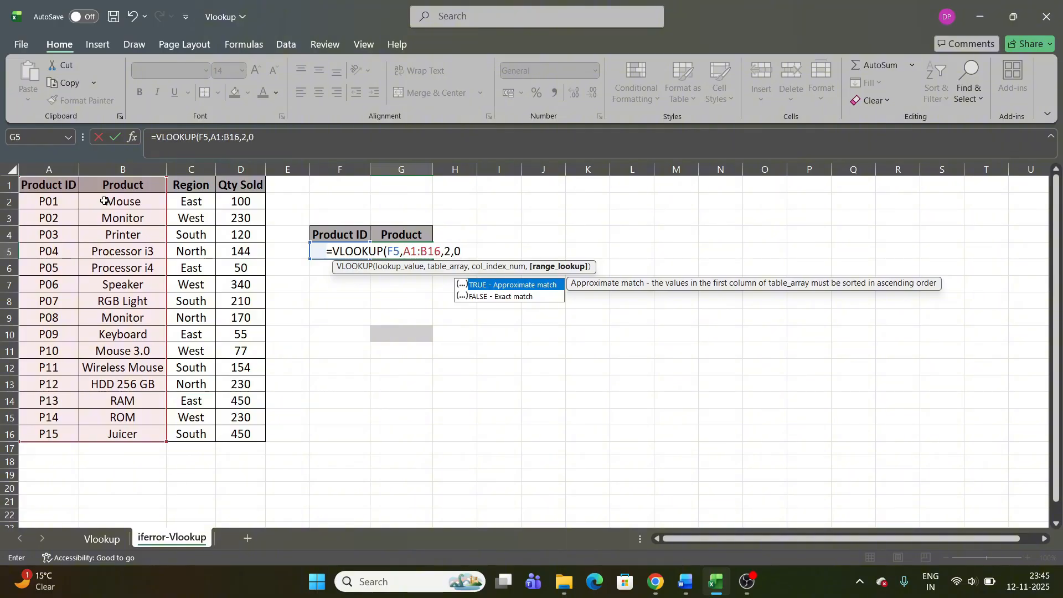
{"action": "key", "text": "Return"}
- Change the product ID in F5 to P022 and check the VLOOKUP formula in G5
{"action": "double_click", "coordinate": [359, 250]}
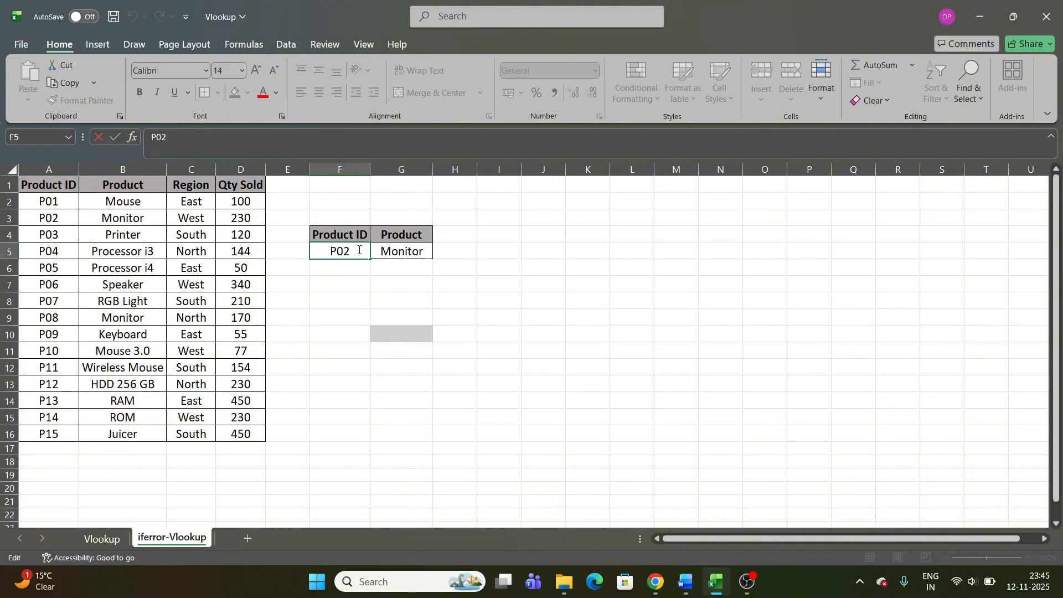
{"action": "type", "text": "2"}
{"action": "key", "text": "Return"}
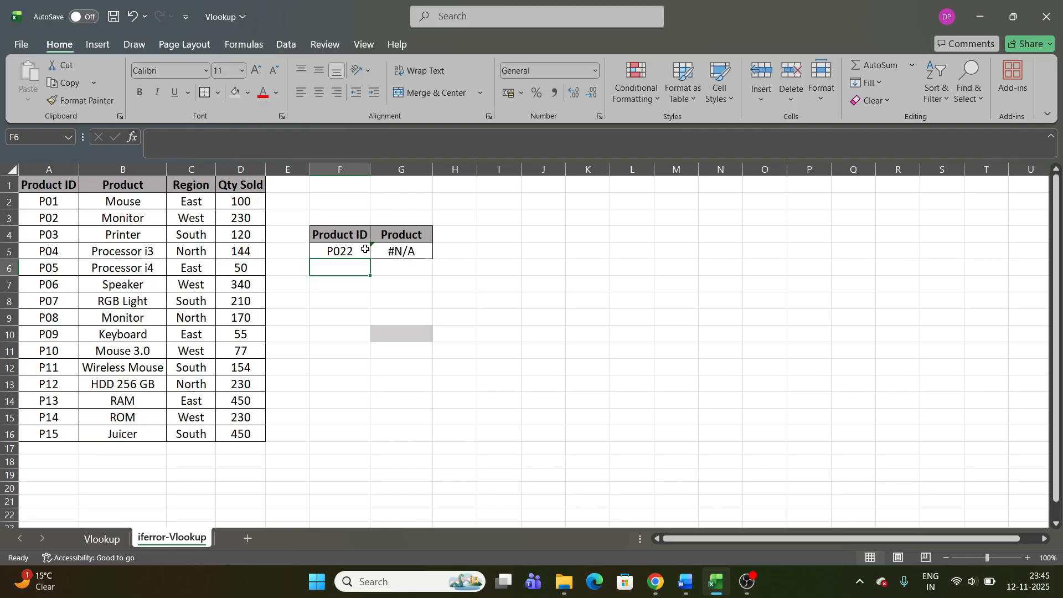
{"action": "left_click", "coordinate": [398, 255]}
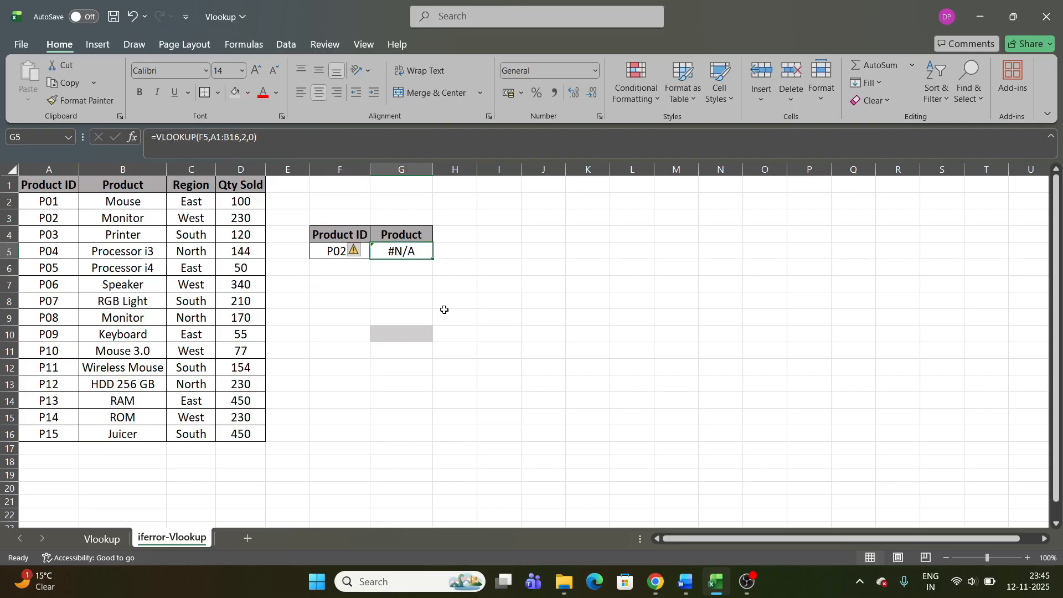
- Enter the formula =ISERROR(G5) in cell I5 to test the lookup result for an error
{"action": "left_click", "coordinate": [491, 254]}
{"action": "type", "text": "=iser"}
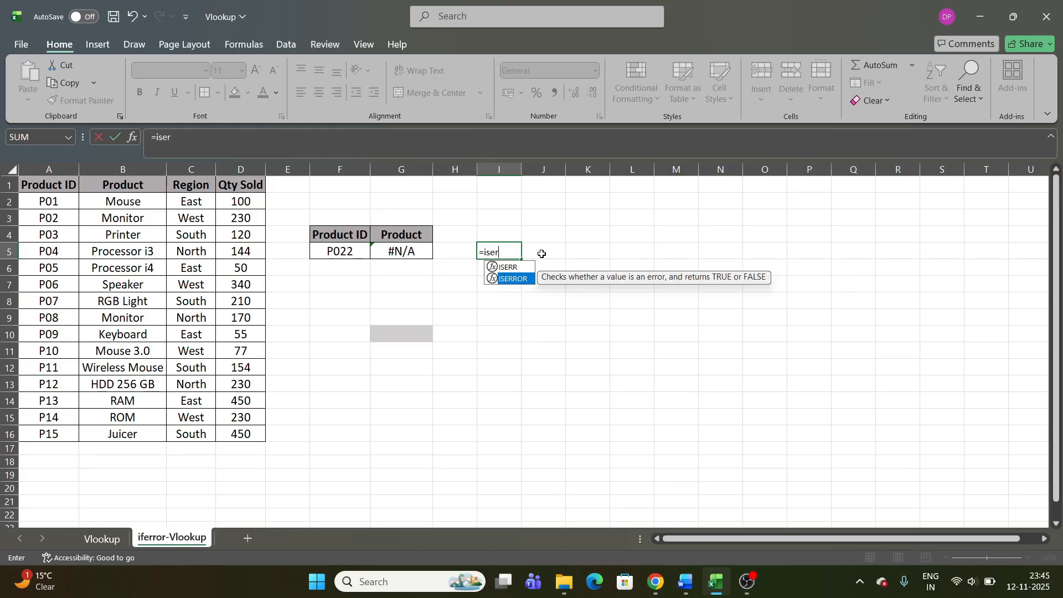
{"action": "key", "text": "Tab"}
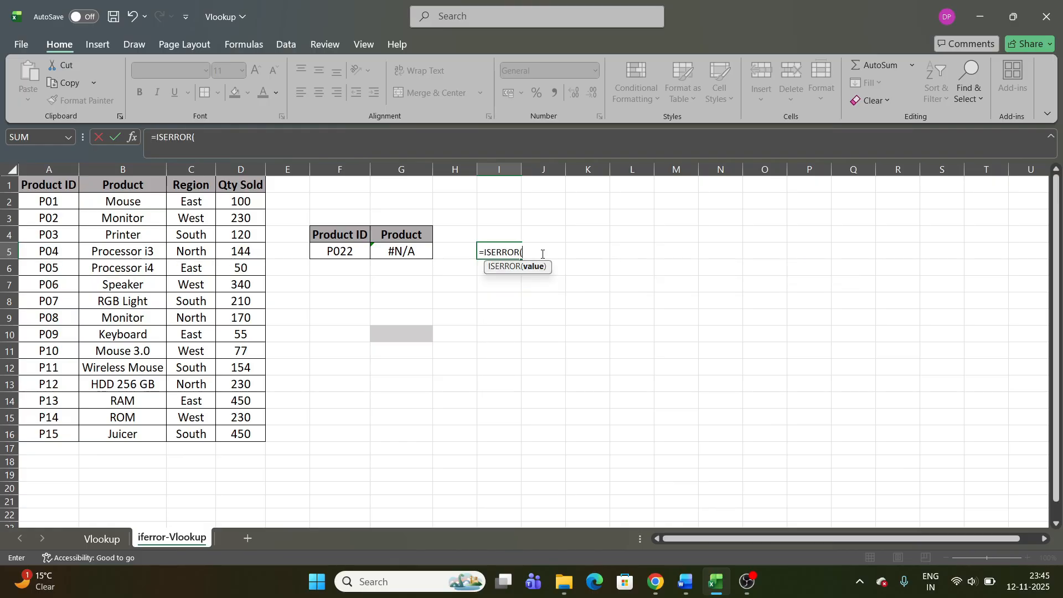
{"action": "left_click", "coordinate": [402, 249]}
{"action": "key", "text": "Return"}
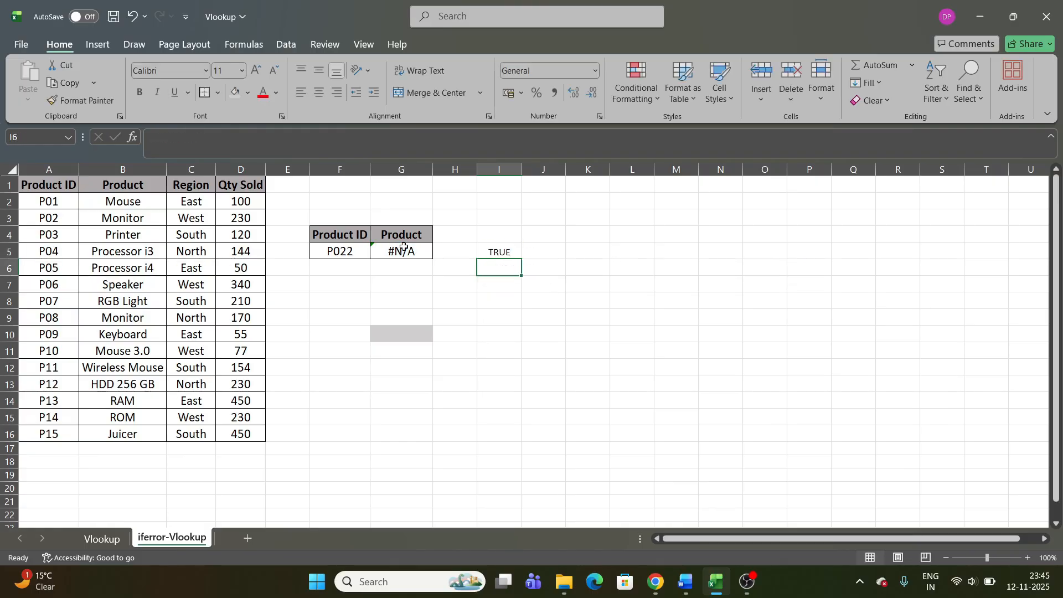
{"action": "left_click", "coordinate": [500, 253]}
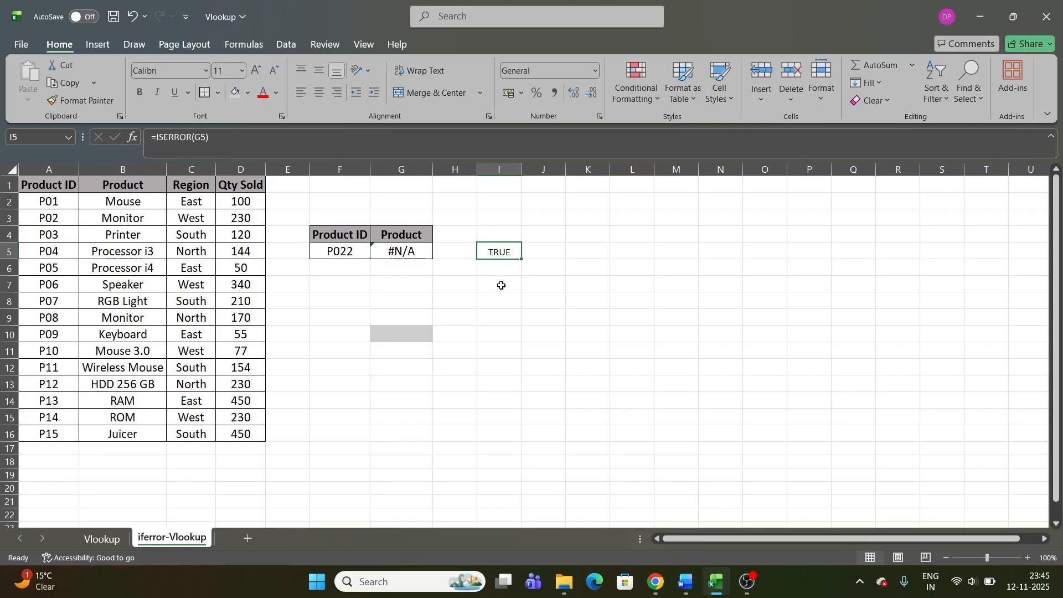
- Nest the VLOOKUP formula in cell G5 inside an IFERROR function as its value argument
{"action": "left_click", "coordinate": [410, 252]}
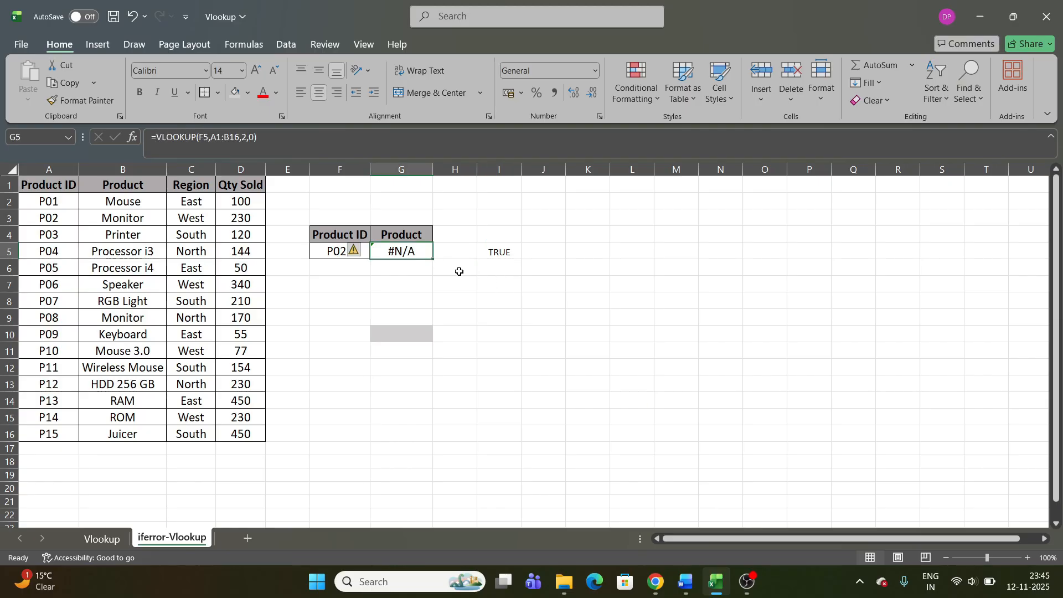
{"action": "left_click", "coordinate": [325, 253]}
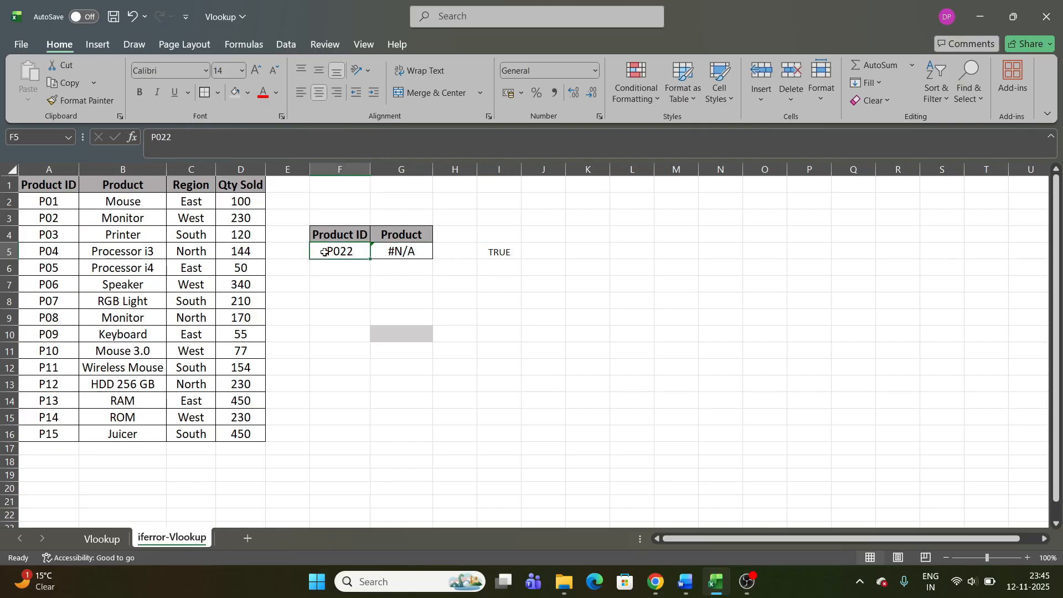
{"action": "left_click", "coordinate": [402, 252]}
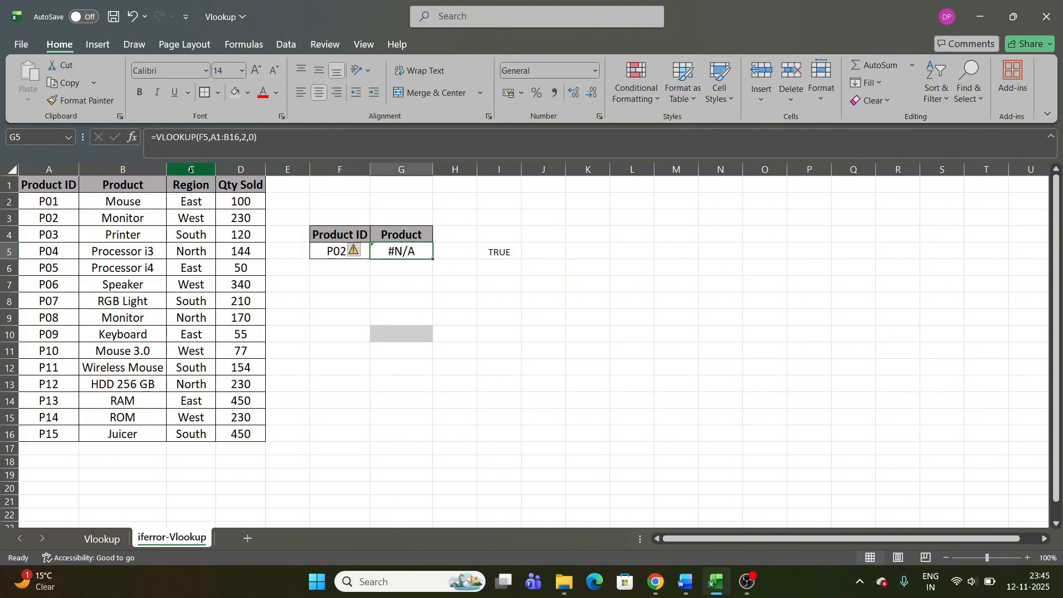
{"action": "left_click", "coordinate": [157, 138]}
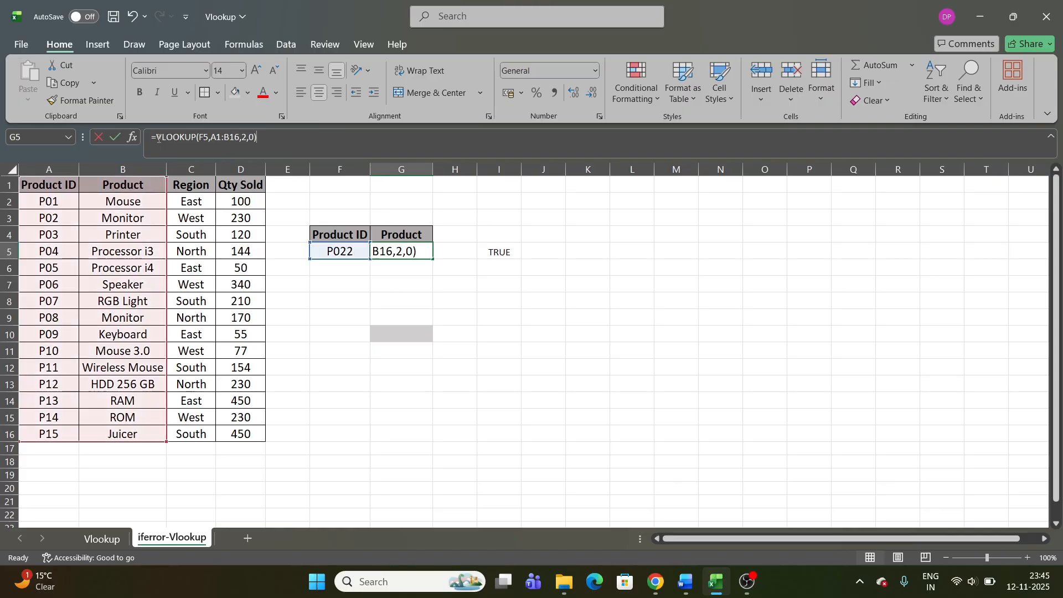
{"action": "type", "text": "ifer"}
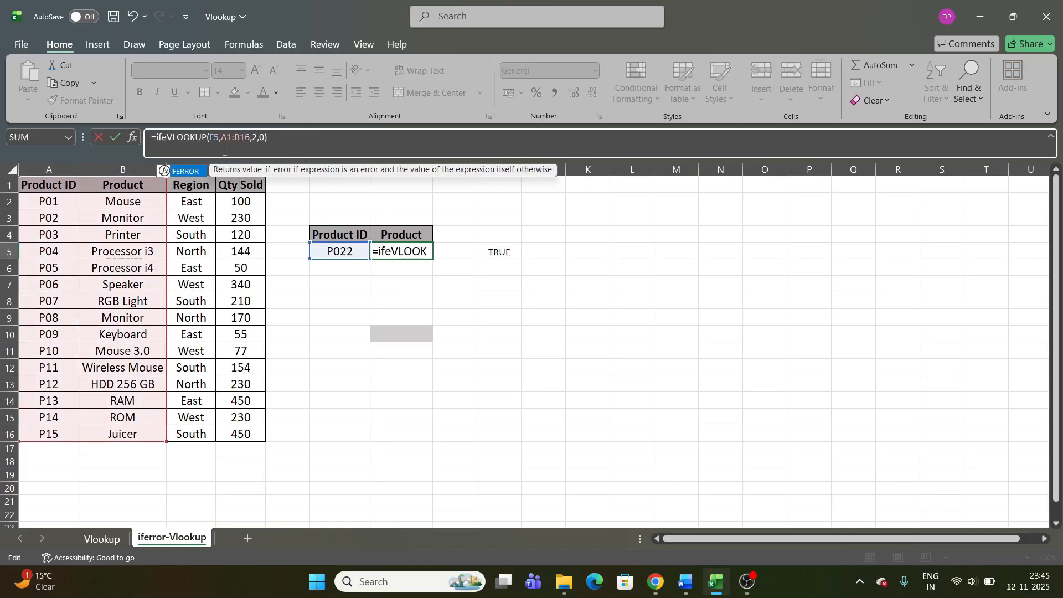
{"action": "key", "text": "Tab"}
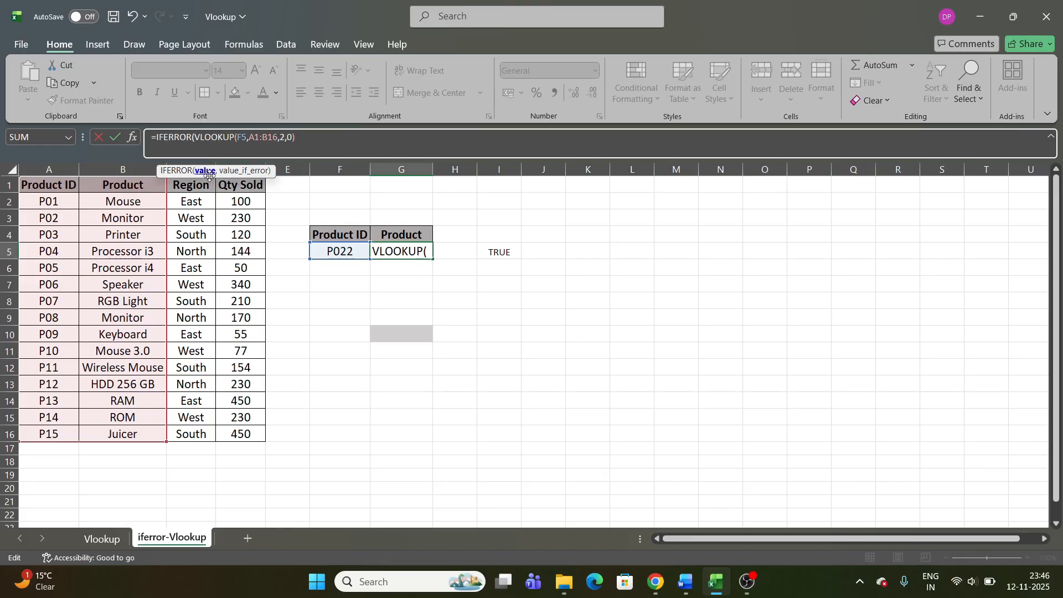
- Complete the IFERROR formula in G5 with "Yes its error" as the value if error, and widen column G to fit
{"action": "left_click", "coordinate": [310, 138]}
{"action": "left_click_drag", "start_coordinate": [303, 138], "coordinate": [195, 140]}
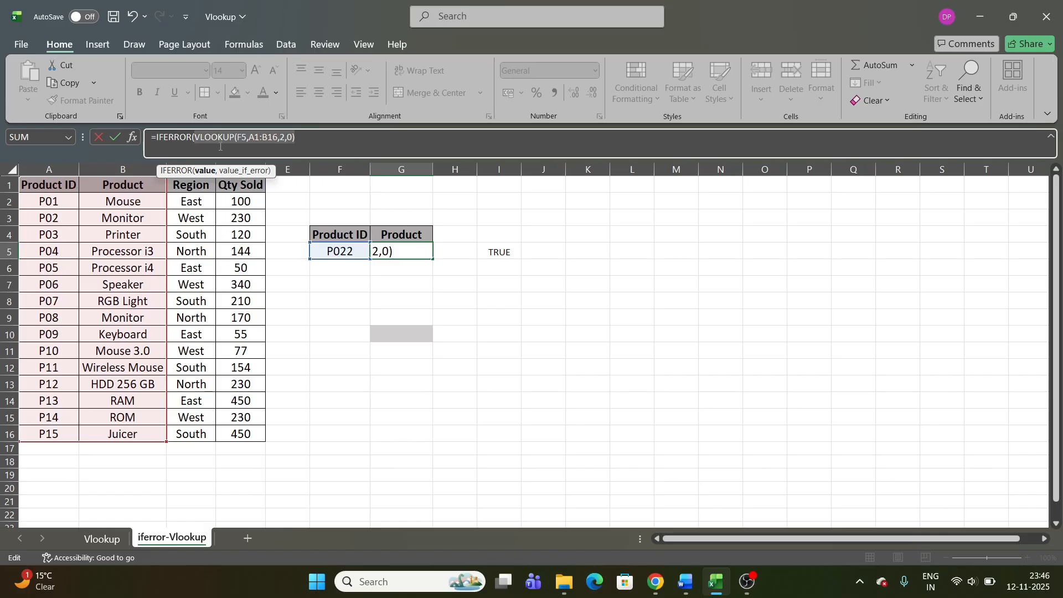
{"action": "mouse_move", "coordinate": [249, 142]}
{"action": "left_click", "coordinate": [306, 139]}
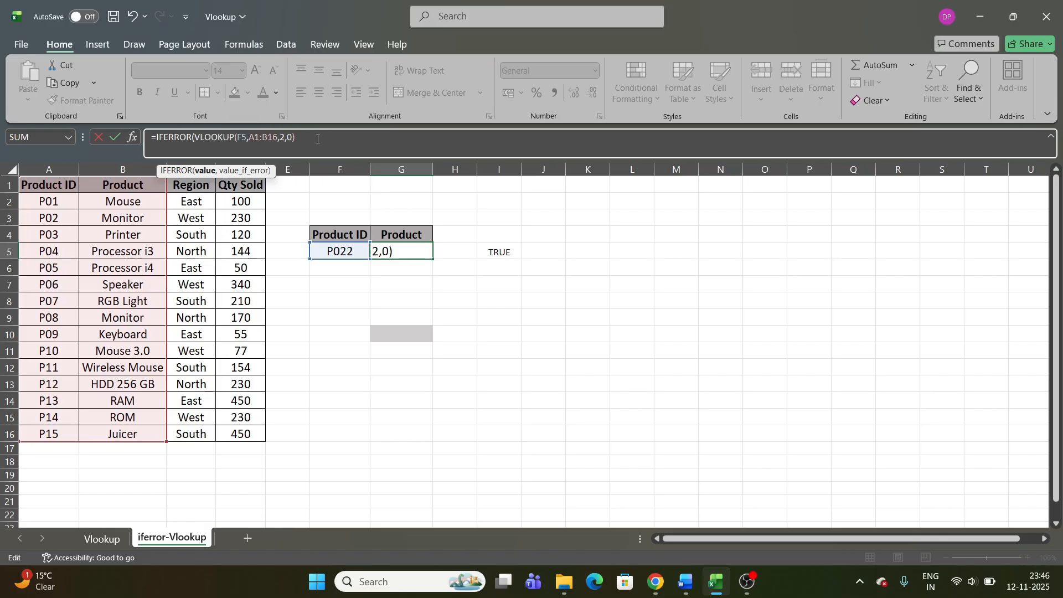
{"action": "type", "text": ","}
{"action": "type", "text": "\"Yes"}
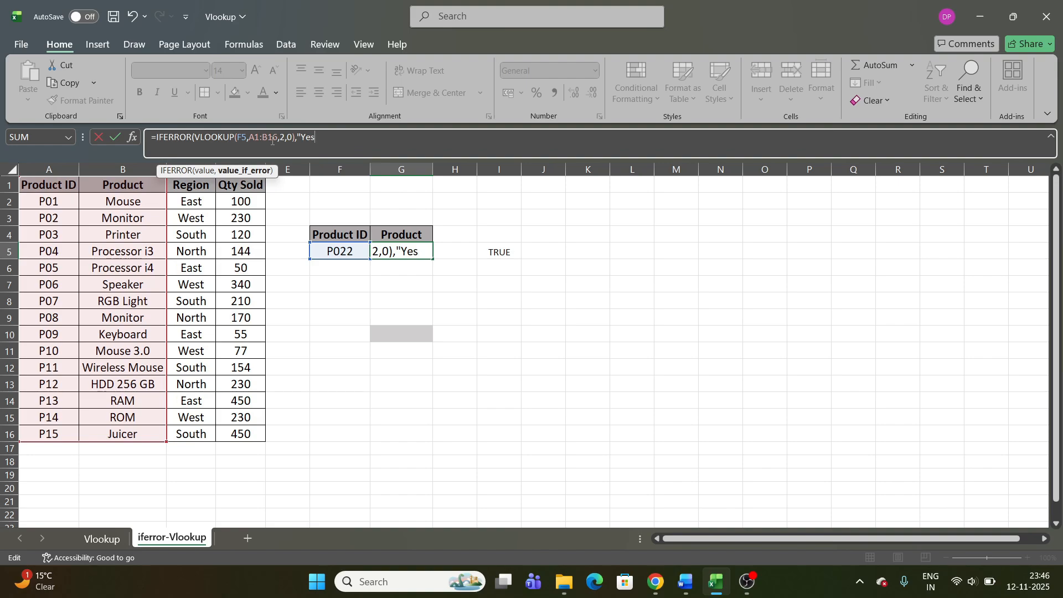
{"action": "type", "text": " its error\")"}
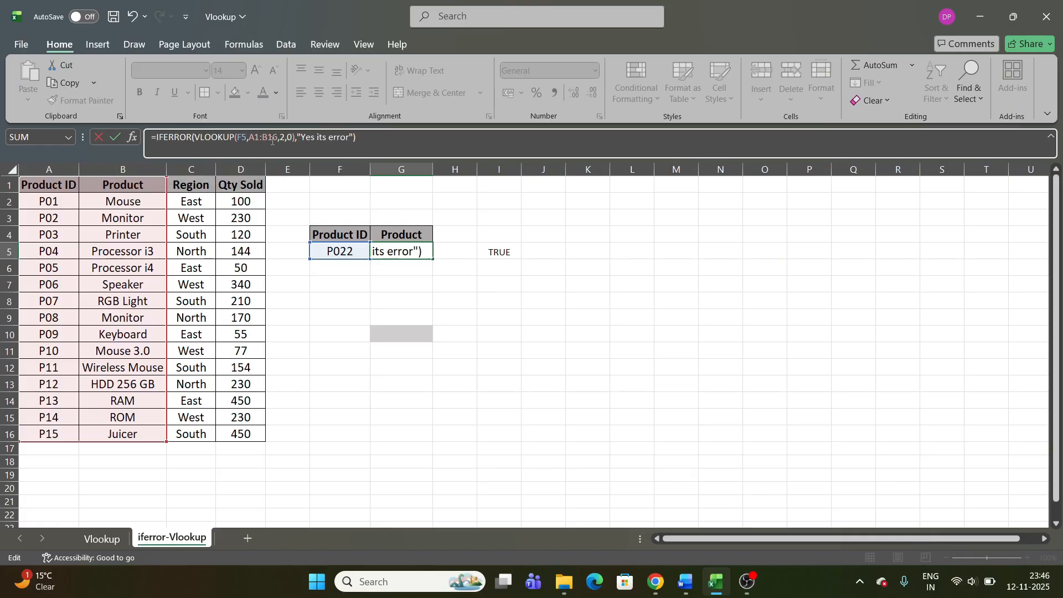
{"action": "key", "text": "Return"}
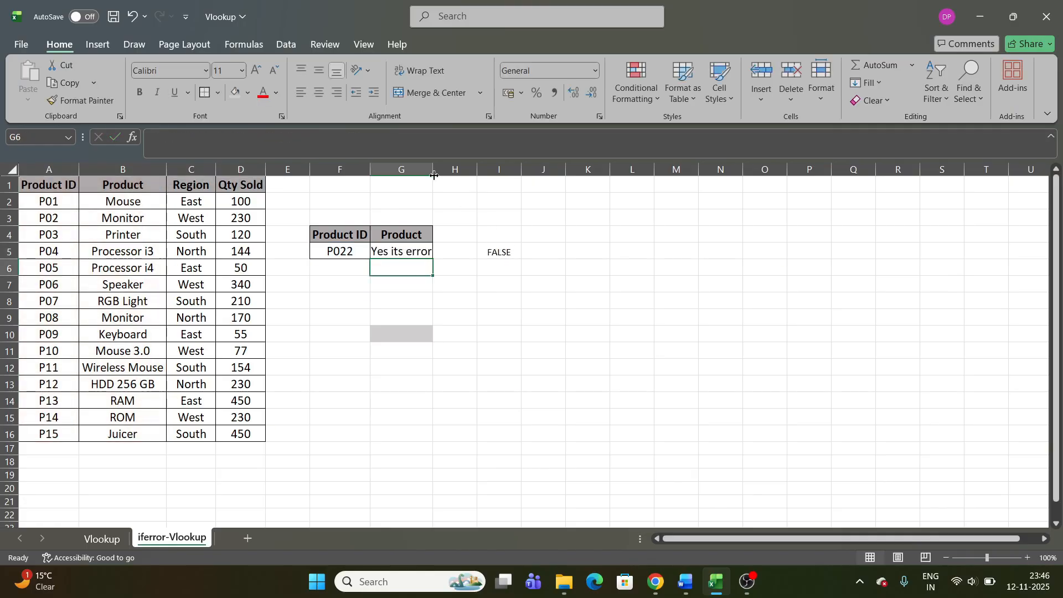
{"action": "left_click_drag", "start_coordinate": [434, 175], "coordinate": [466, 175]}
{"action": "left_click", "coordinate": [438, 250]}
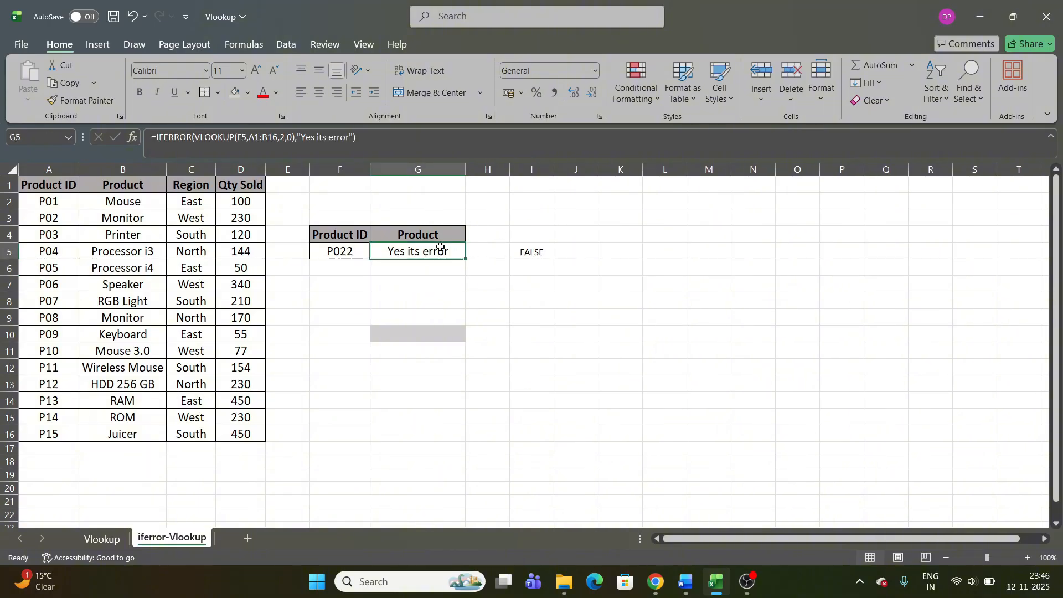
- Replace the value-if-error text in the IFERROR formula in G5 with "Not Found"
{"action": "left_click", "coordinate": [349, 137]}
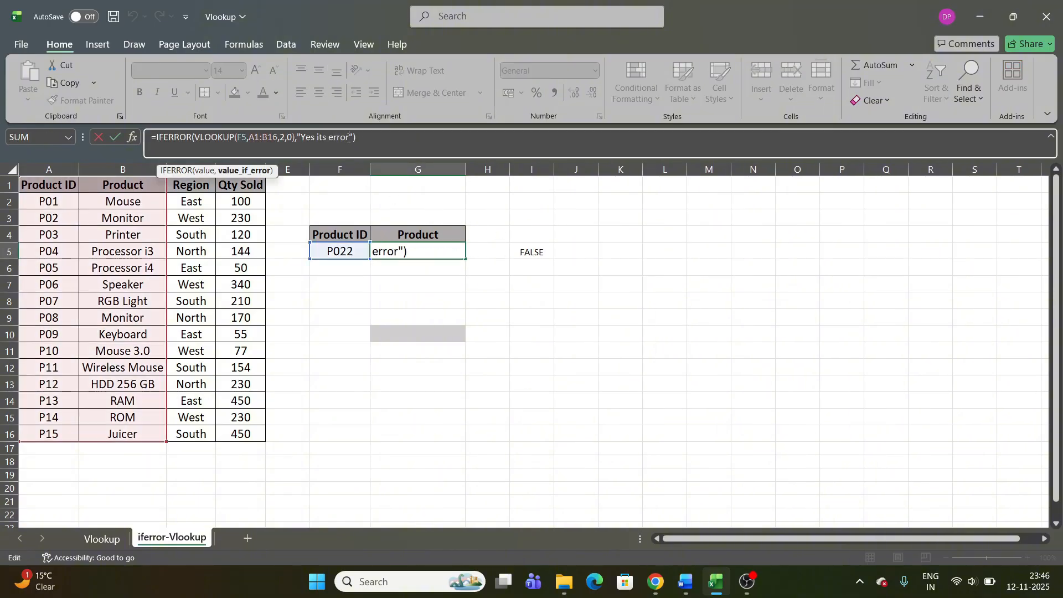
{"action": "left_click_drag", "start_coordinate": [349, 137], "coordinate": [303, 140]}
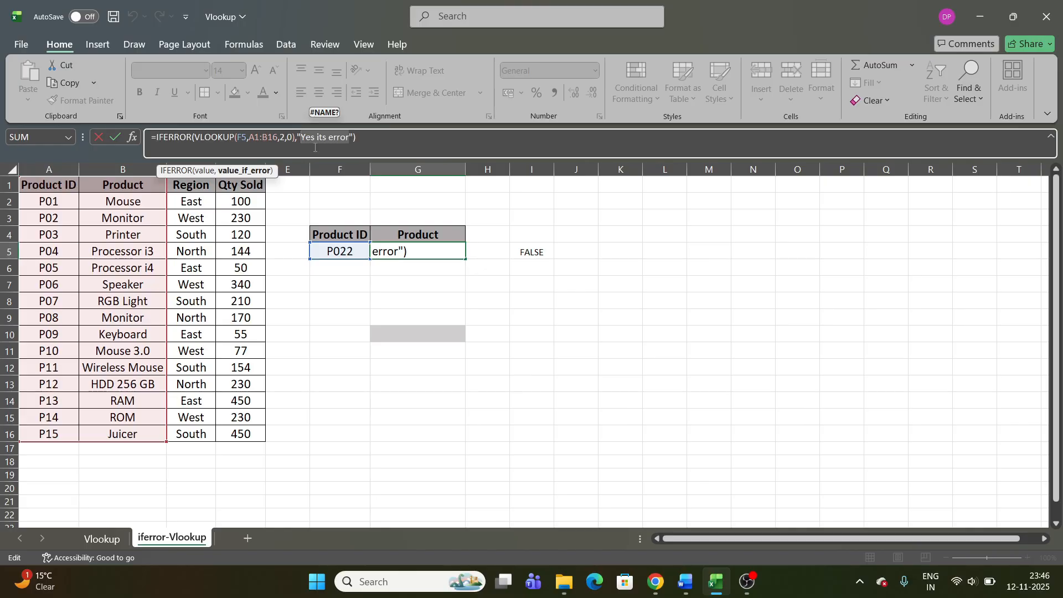
{"action": "type", "text": "Not "}
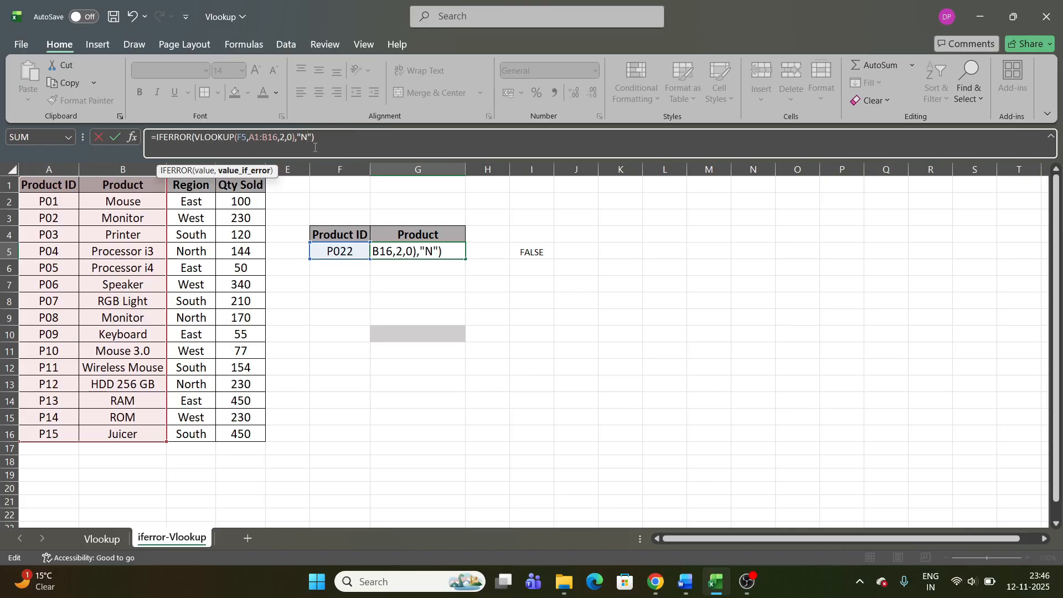
{"action": "type", "text": "Foun"}
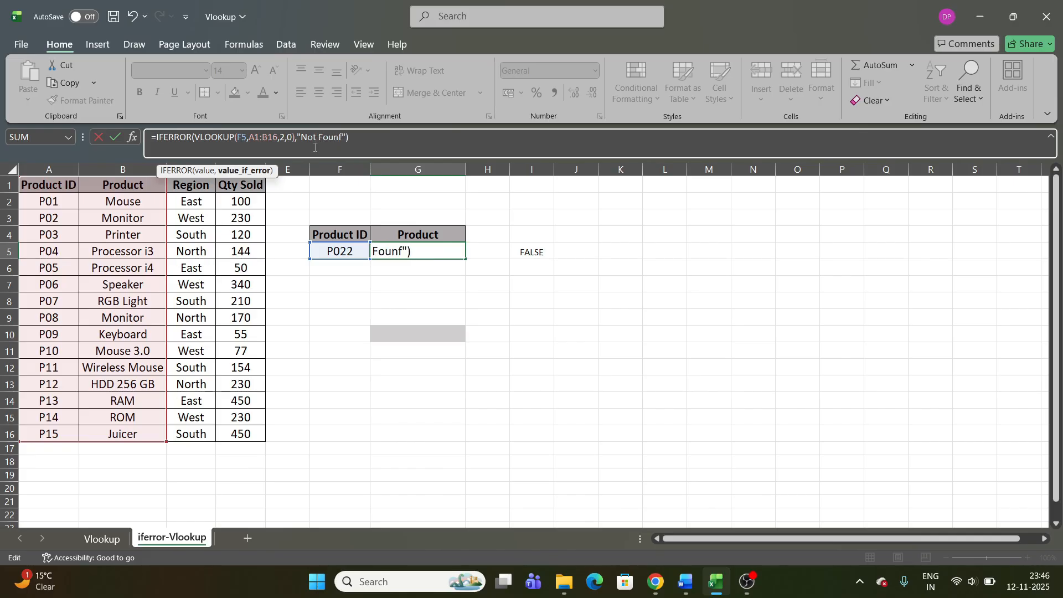
{"action": "type", "text": "d"}
{"action": "key", "text": "Return"}
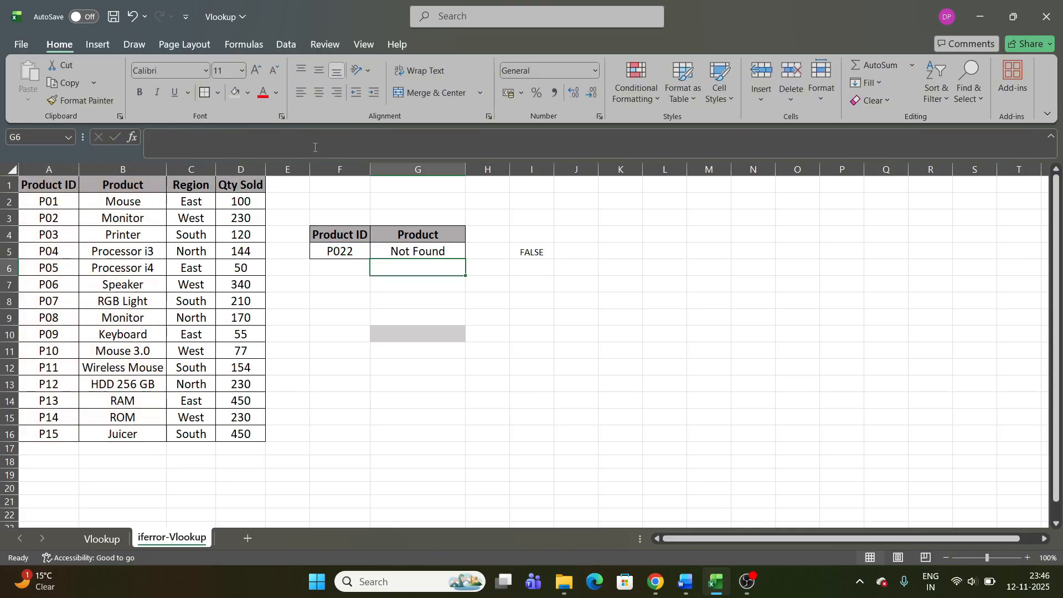
- Change the product ID in F5 to P03 and compare the lookup result in G5 with the matching row of the product table
{"action": "left_click", "coordinate": [341, 252]}
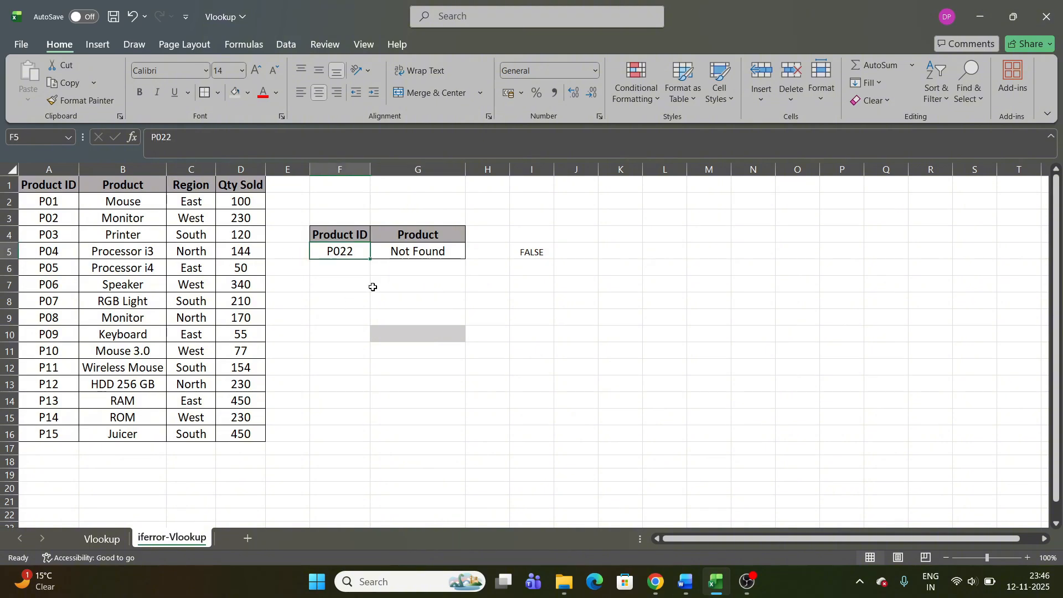
{"action": "left_click", "coordinate": [404, 256]}
{"action": "left_click", "coordinate": [359, 252]}
{"action": "double_click", "coordinate": [364, 252]}
{"action": "key", "text": "BackSpace"}
{"action": "key", "text": "BackSpace"}
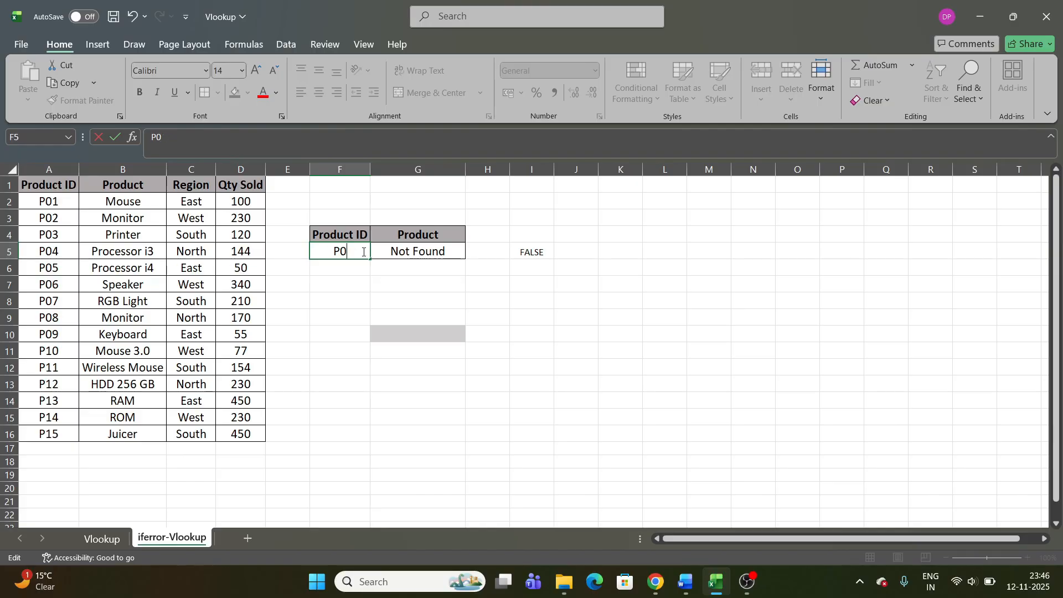
{"action": "type", "text": "3"}
{"action": "key", "text": "Return"}
{"action": "left_click", "coordinate": [416, 252]}
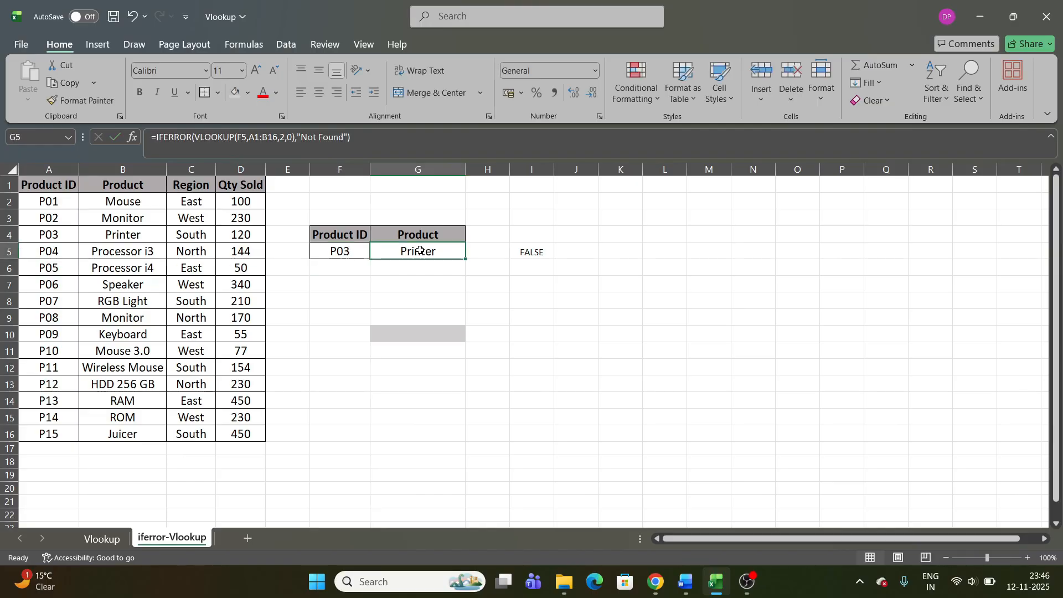
{"action": "left_click", "coordinate": [62, 243]}
{"action": "left_click", "coordinate": [132, 237]}
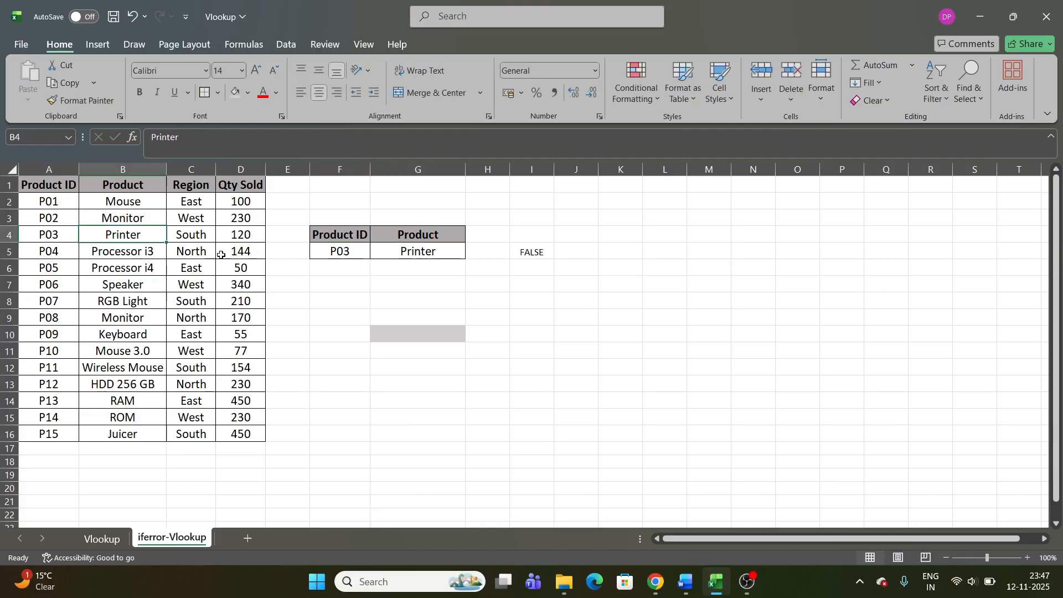
- Change the product ID in F5 to P033 to test the formula with a missing ID
{"action": "left_click", "coordinate": [407, 253]}
{"action": "left_click", "coordinate": [347, 255]}
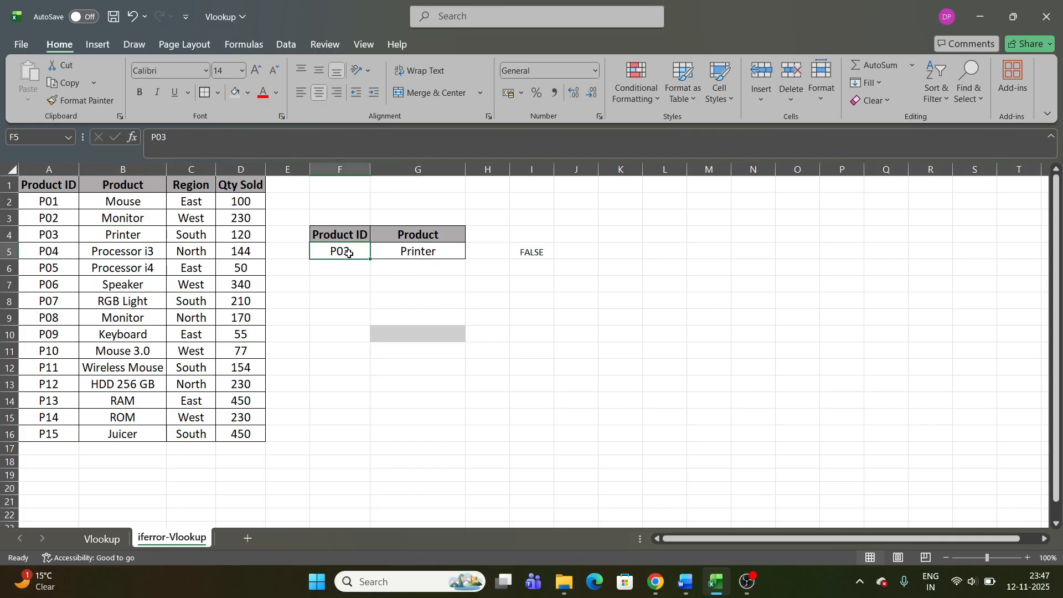
{"action": "double_click", "coordinate": [360, 255]}
{"action": "type", "text": "3"}
{"action": "key", "text": "Return"}
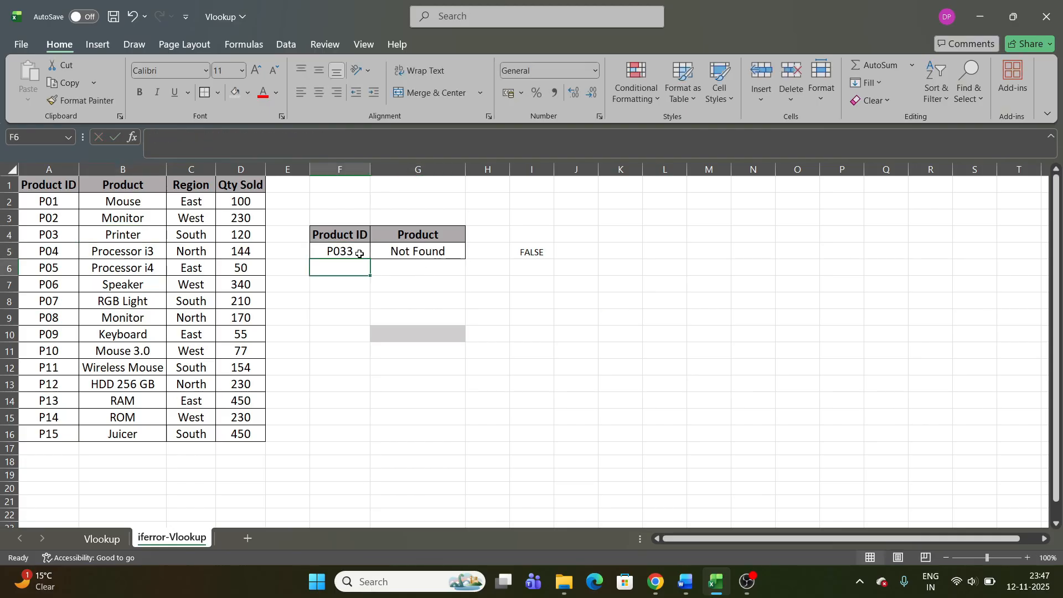
- Shorten the product ID in F5 to P0 and check it against the IDs listed in the product table
{"action": "double_click", "coordinate": [352, 252]}
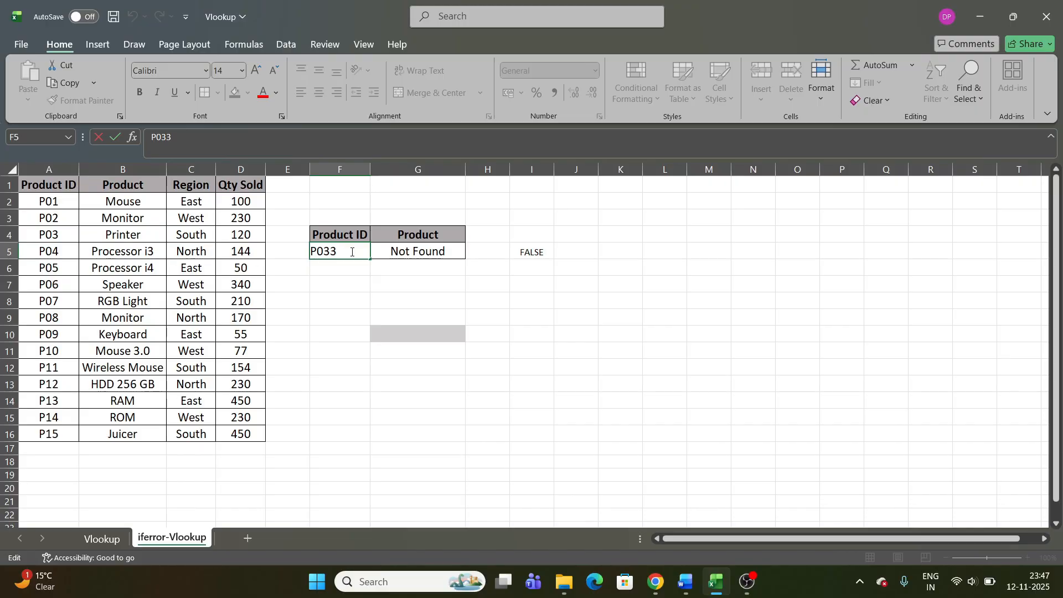
{"action": "key", "text": "BackSpace"}
{"action": "key", "text": "BackSpace"}
{"action": "key", "text": "Return"}
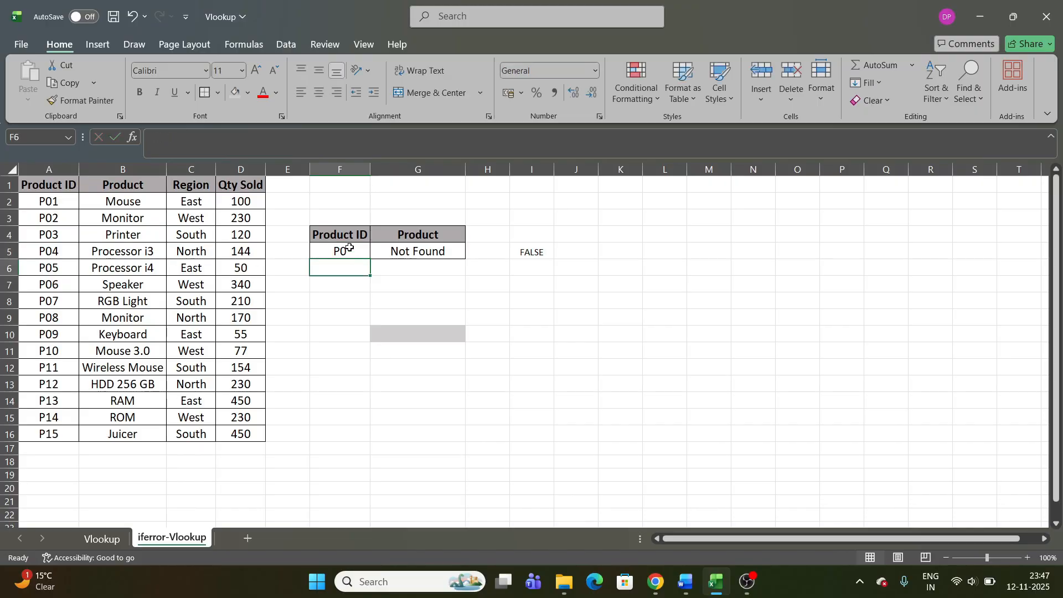
{"action": "left_click_drag", "start_coordinate": [100, 206], "coordinate": [78, 428]}
{"action": "left_click", "coordinate": [256, 383]}
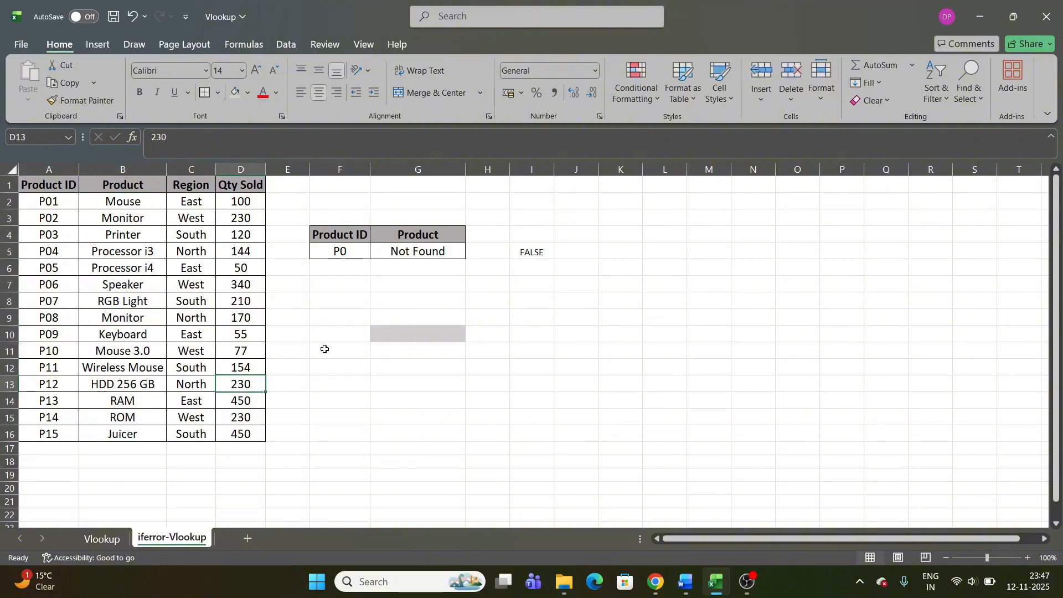